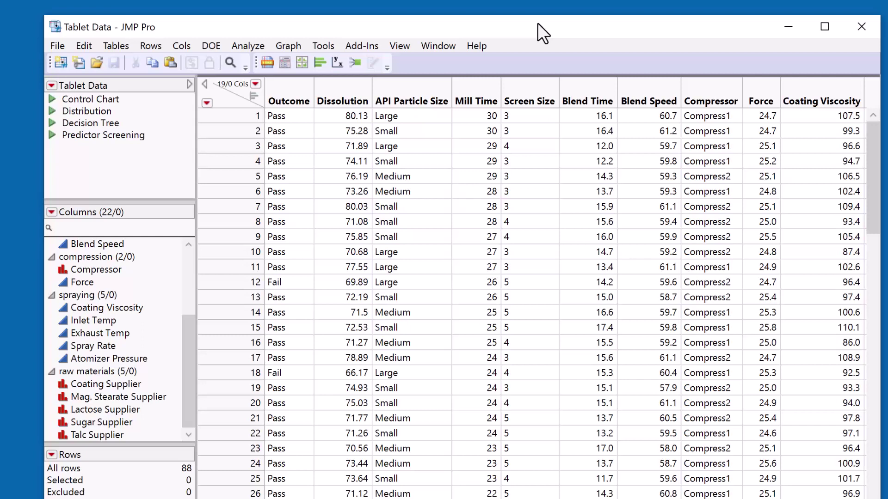
# - Highlight rows 7, 8 and 9, then Fail row 12 of Tablet Data, and clear the highlight
pyautogui.click(232, 207)
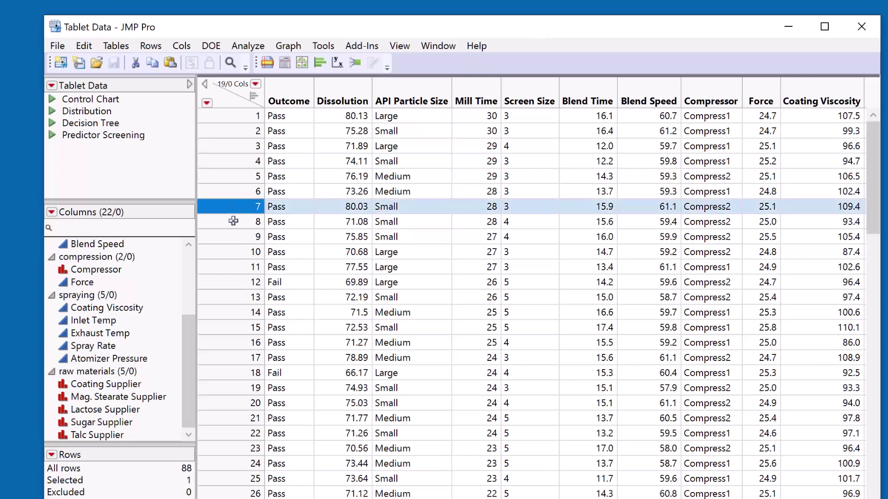
pyautogui.click(233, 222)
pyautogui.click(235, 236)
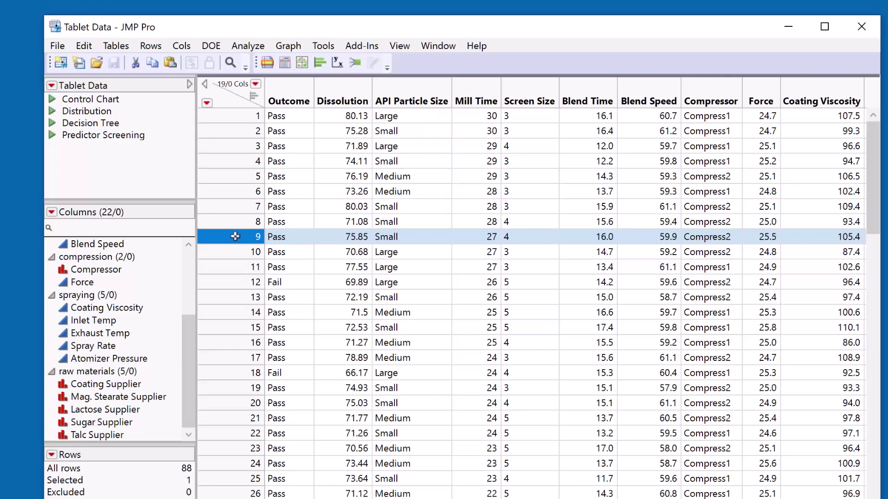
pyautogui.click(233, 282)
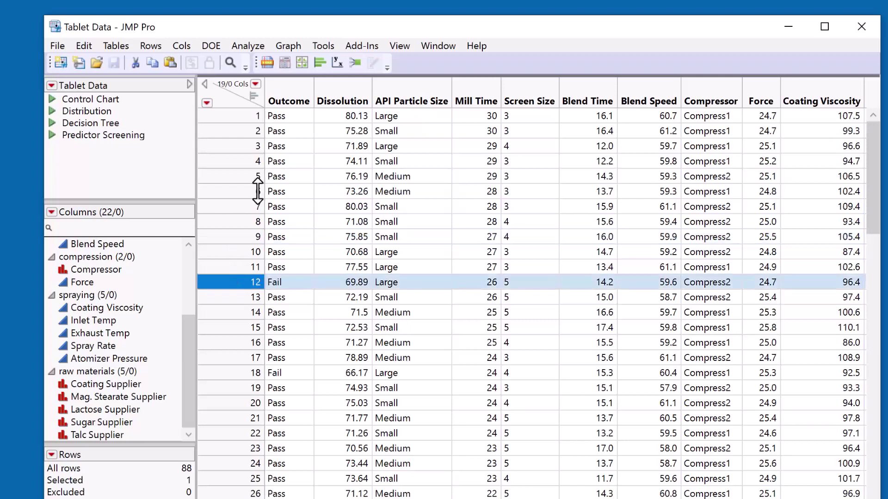
pyautogui.click(228, 98)
# - Select Dissolution values 75.85 (row 9) and 69.89 (row 12), then re-highlight row 12
pyautogui.click(340, 92)
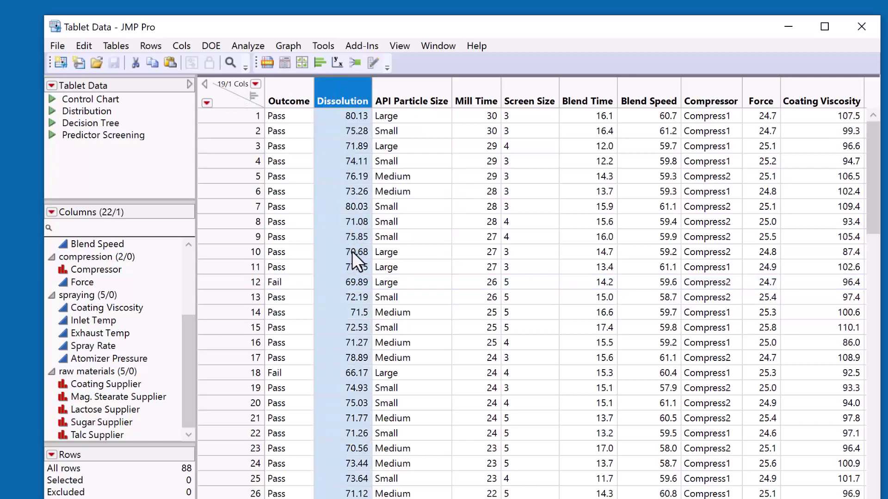
pyautogui.click(354, 238)
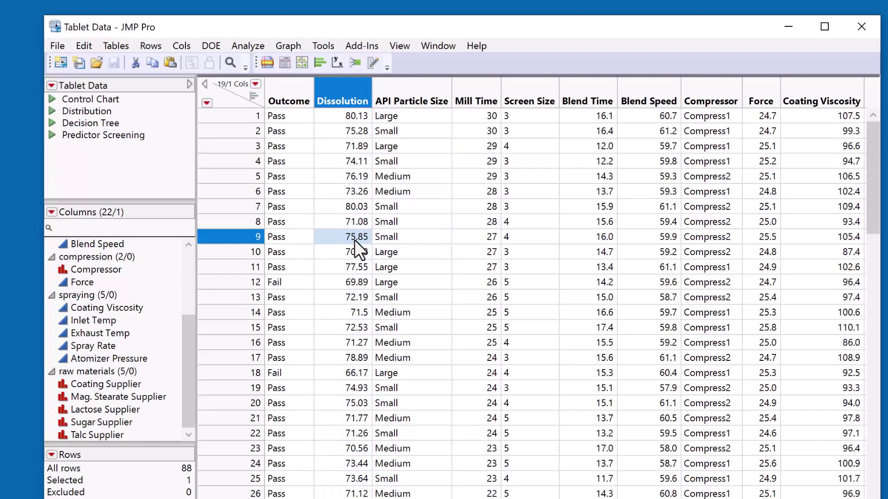
pyautogui.click(353, 283)
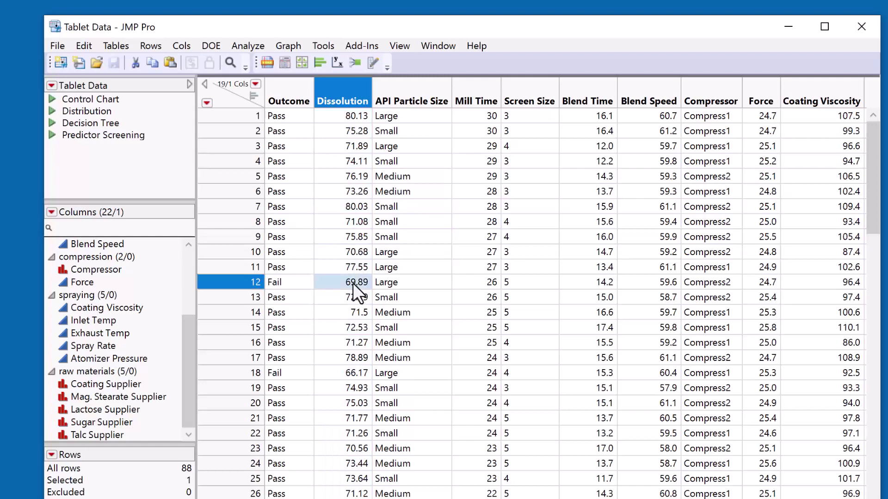
pyautogui.click(229, 85)
pyautogui.click(229, 92)
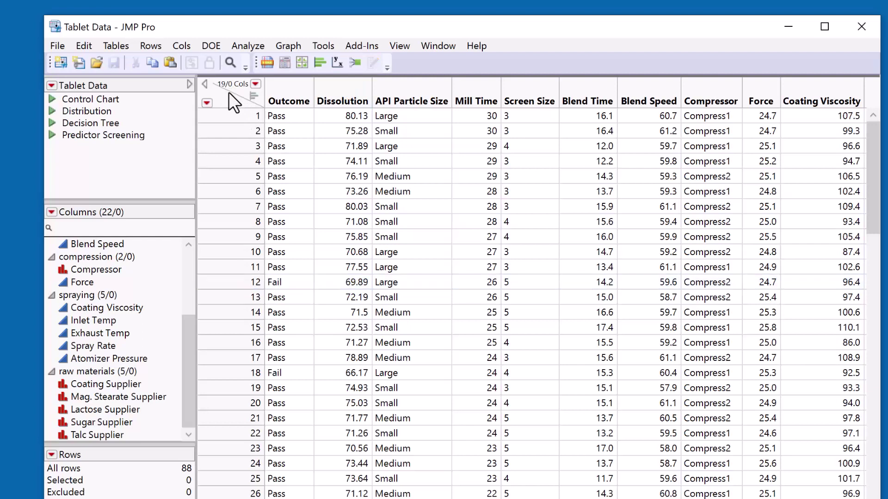
pyautogui.click(237, 280)
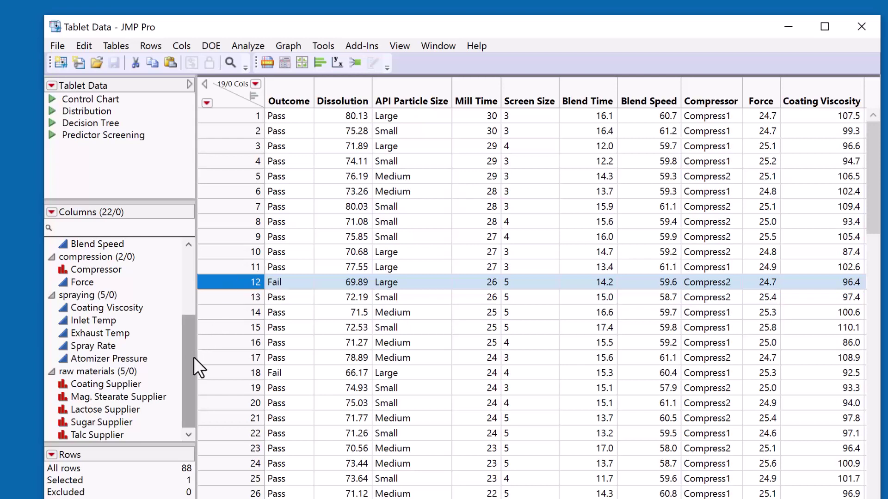
pyautogui.moveTo(193, 359); pyautogui.dragTo(195, 272)
pyautogui.click(77, 282)
pyautogui.click(78, 333)
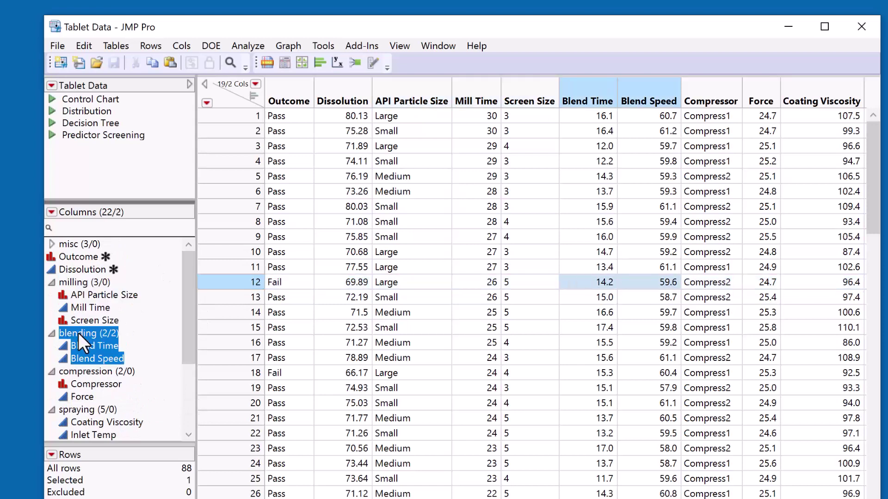
pyautogui.scroll(-1, 81, 351)
pyautogui.click(82, 353)
pyautogui.scroll(-1, 81, 354)
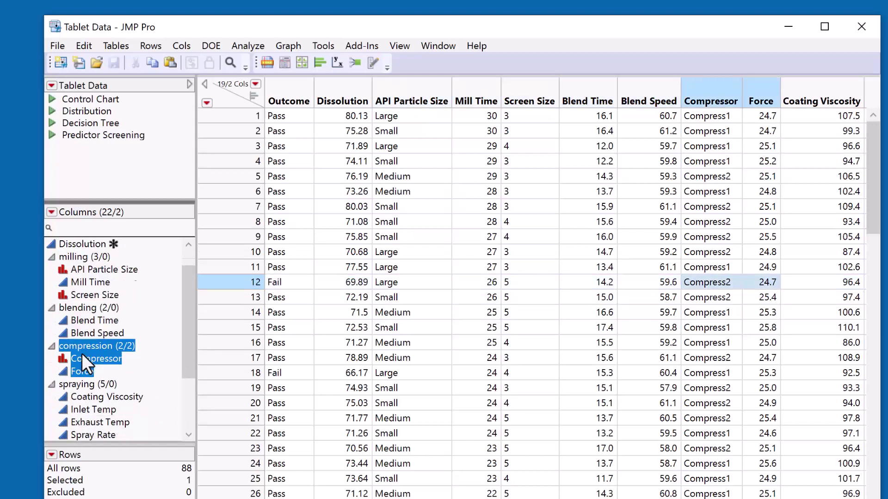
pyautogui.click(81, 381)
pyautogui.scroll(-2, 87, 374)
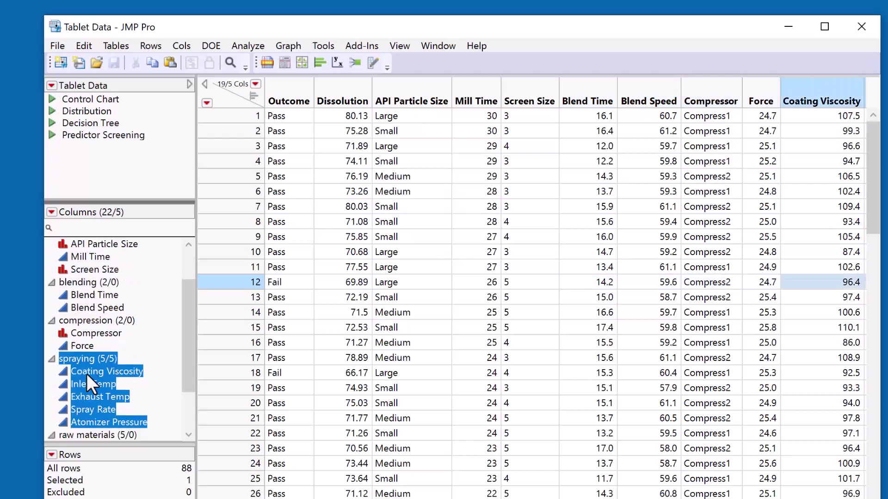
pyautogui.scroll(-2, 87, 373)
pyautogui.click(90, 370)
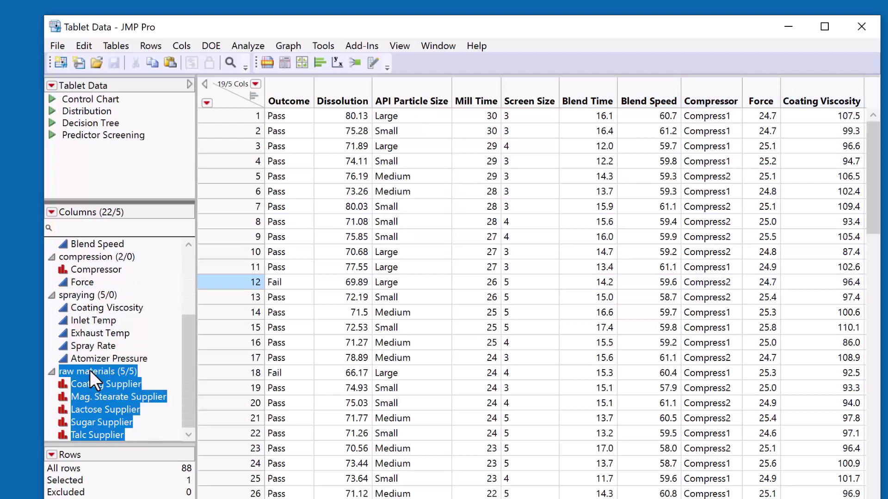
pyautogui.scroll(3, 190, 361)
pyautogui.keyDown('shift'); pyautogui.click(84, 282); pyautogui.keyUp('shift')
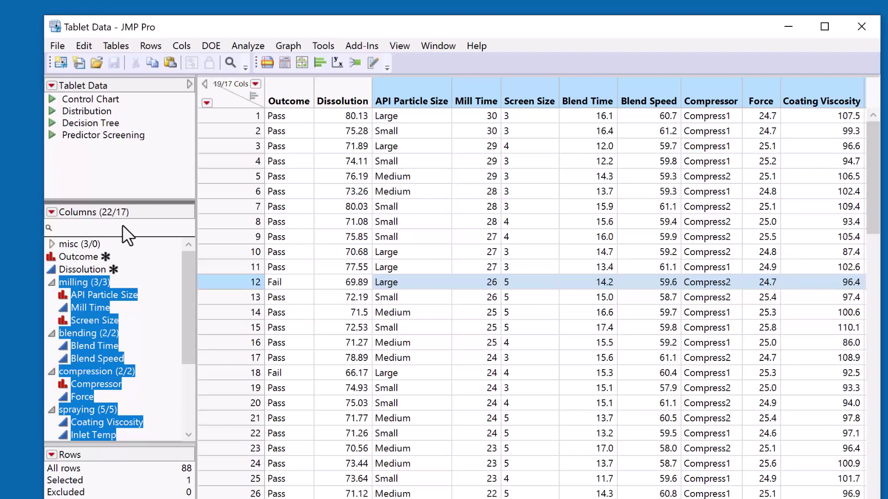
pyautogui.click(234, 88)
pyautogui.click(227, 95)
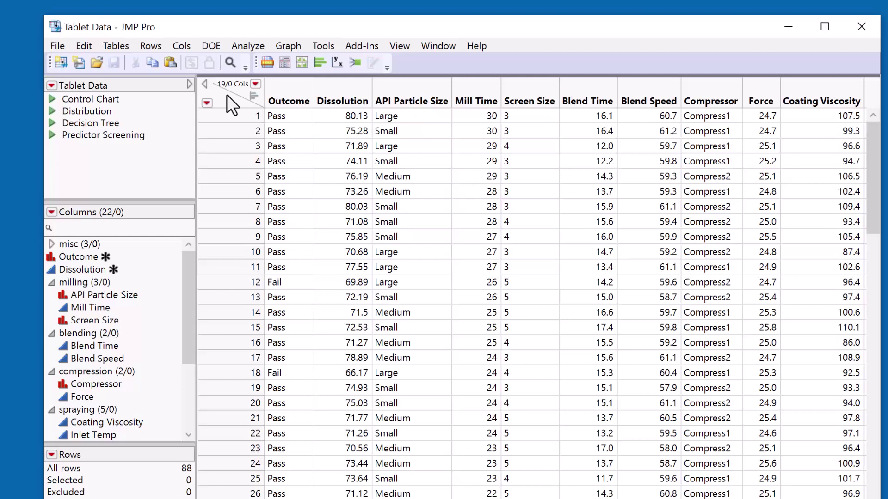
# - Run the saved Predictor Screening script and minimize Tablet Data, leaving the Outcome report
pyautogui.click(51, 134)
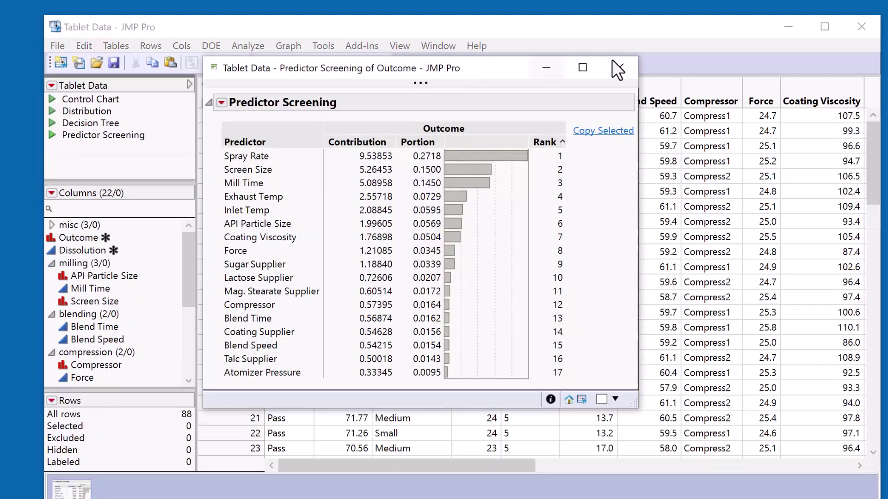
pyautogui.click(785, 26)
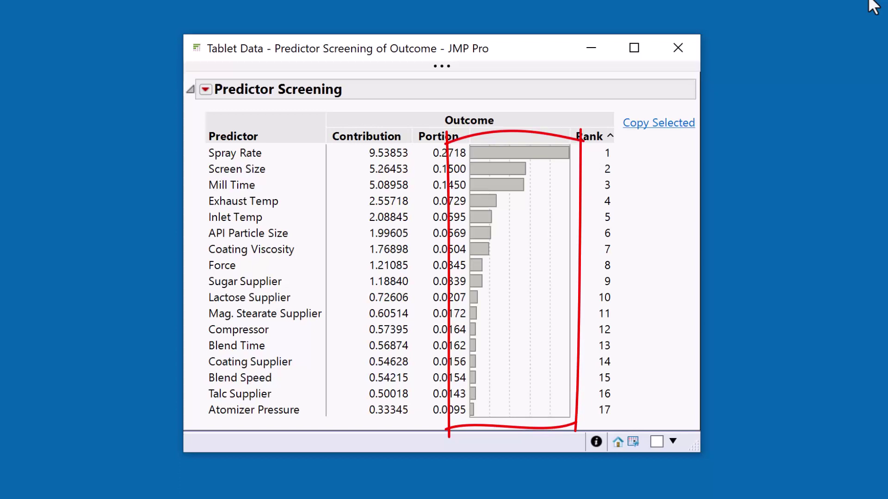
pyautogui.click(259, 152)
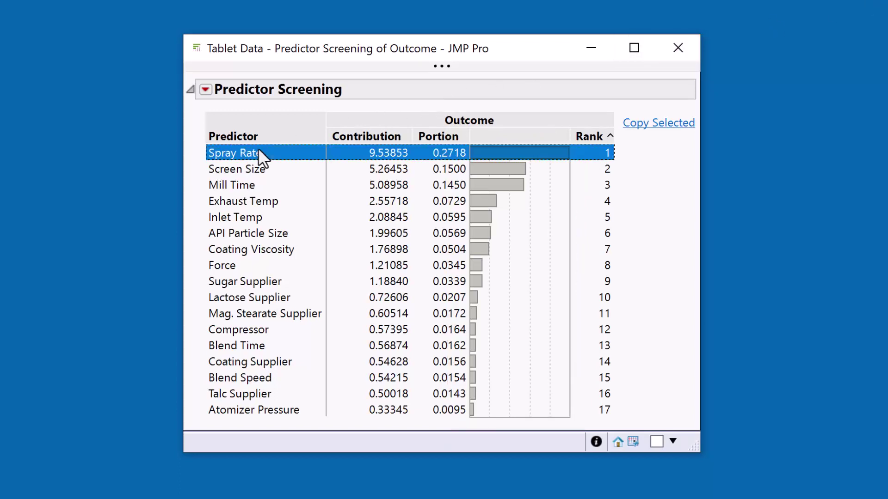
pyautogui.click(319, 150)
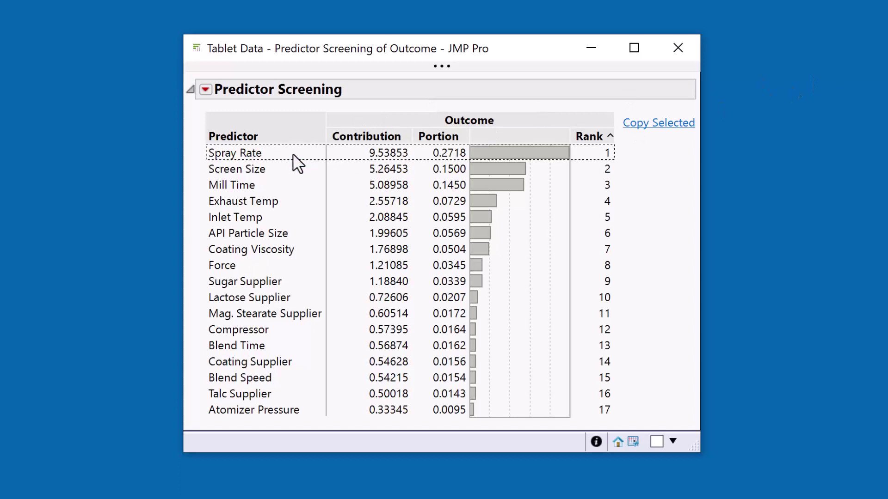
pyautogui.click(251, 168)
pyautogui.keyDown('shift'); pyautogui.click(250, 185); pyautogui.keyUp('shift')
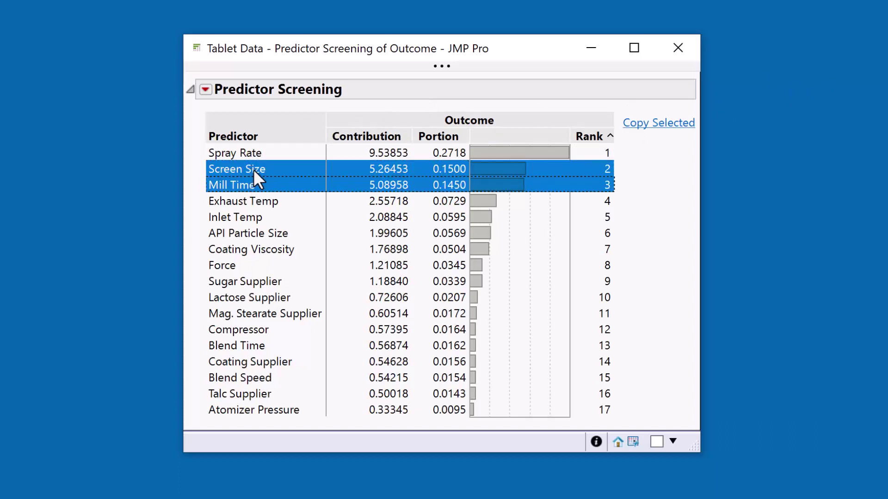
pyautogui.click(253, 169)
pyautogui.keyDown('shift'); pyautogui.click(251, 180); pyautogui.keyUp('shift')
pyautogui.keyDown('ctrl'); pyautogui.click(250, 180); pyautogui.keyUp('ctrl')
pyautogui.click(253, 168)
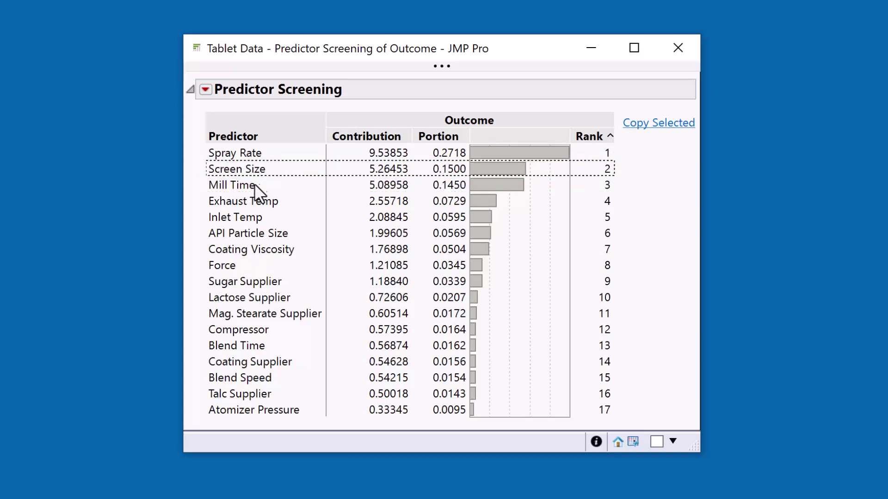
pyautogui.click(254, 200)
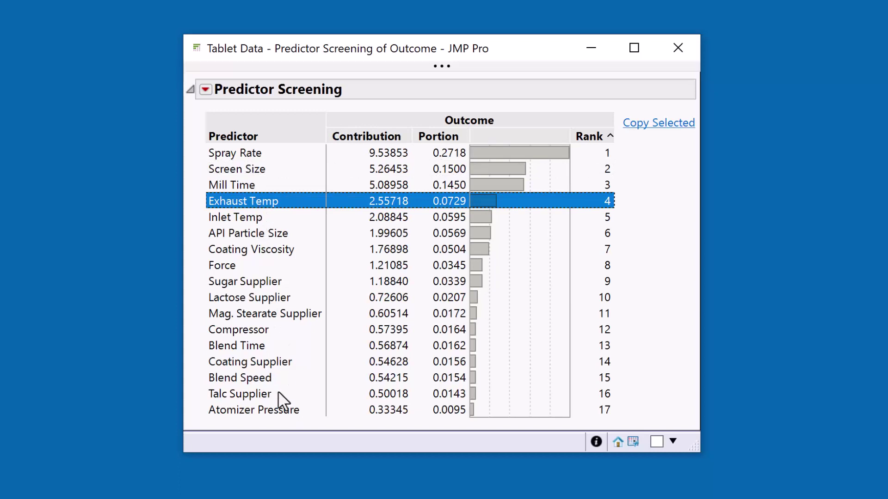
pyautogui.click(271, 410)
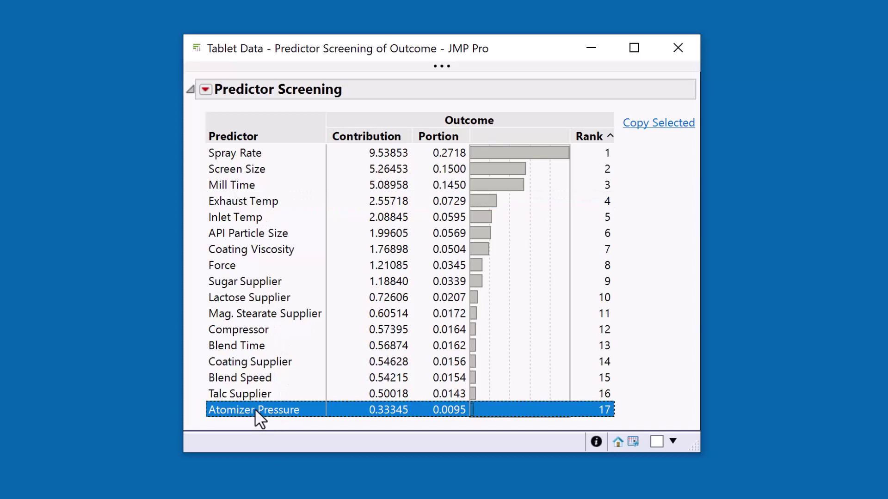
pyautogui.keyDown('ctrl'); pyautogui.click(254, 410); pyautogui.keyUp('ctrl')
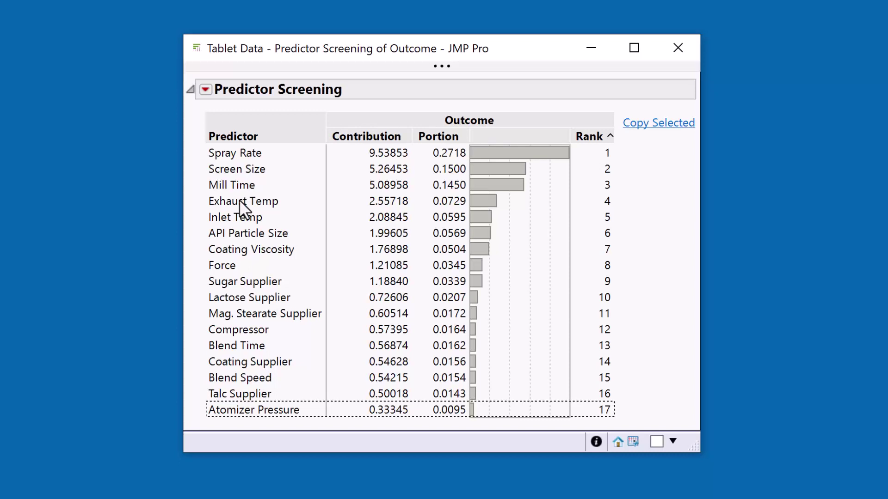
# - Launch a new Predictor Screening and arrange the first report beside its launch dialog
pyautogui.click(416, 71)
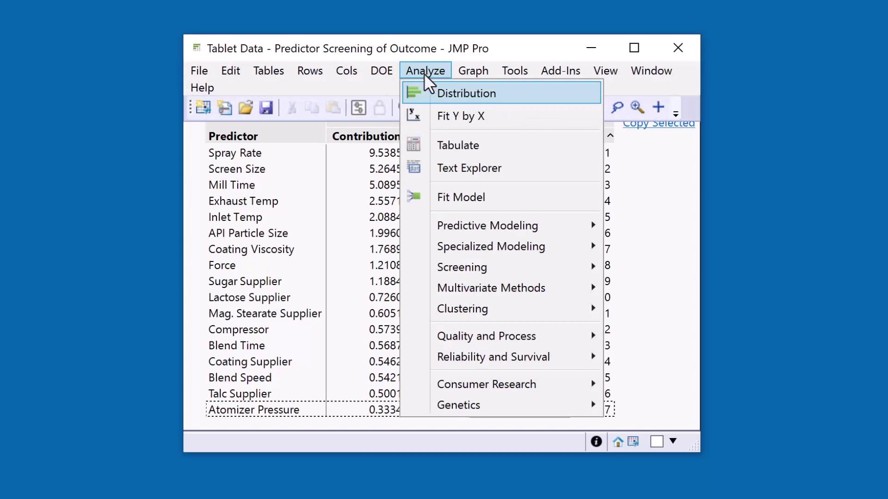
pyautogui.moveTo(472, 267)
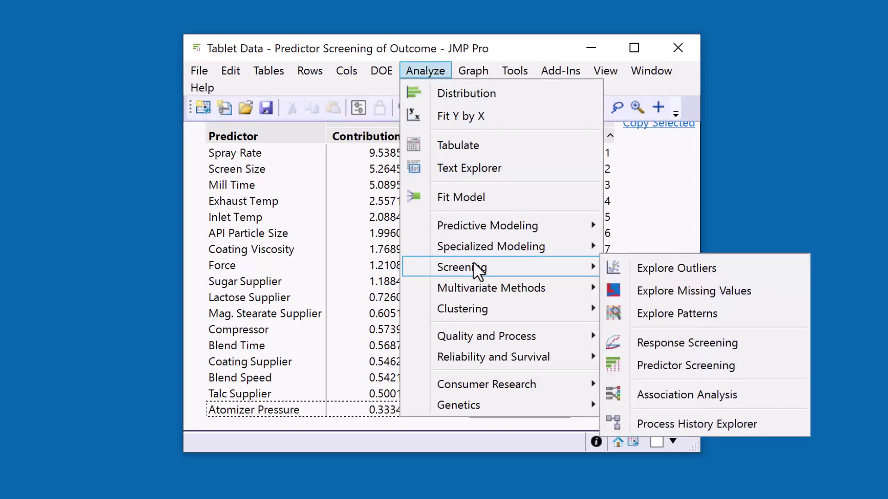
pyautogui.click(701, 363)
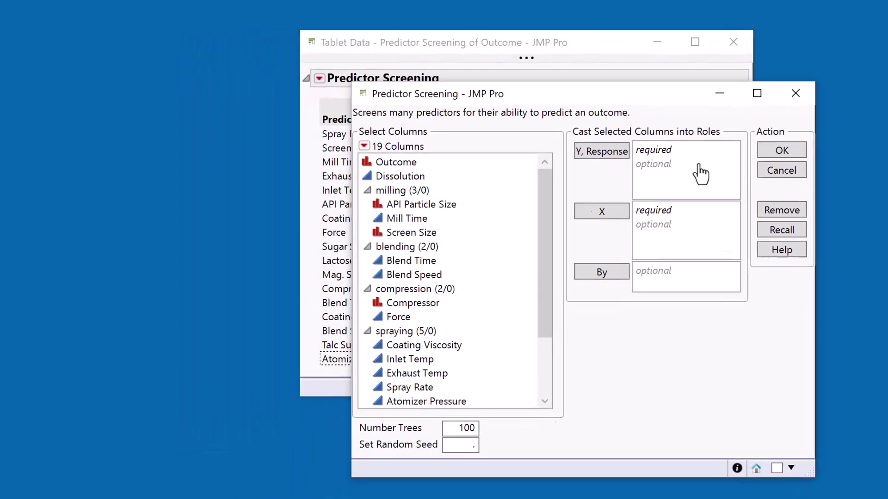
pyautogui.moveTo(535, 43); pyautogui.dragTo(320, 76)
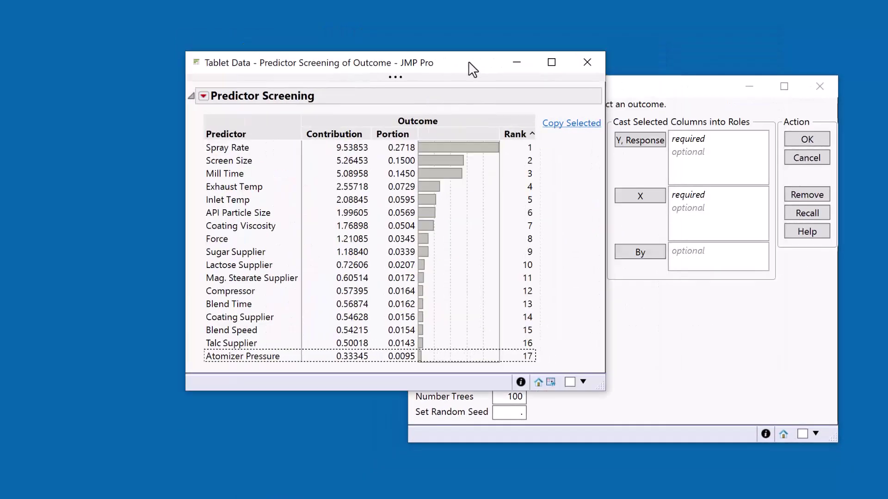
pyautogui.moveTo(471, 70); pyautogui.dragTo(301, 69)
pyautogui.moveTo(566, 93); pyautogui.dragTo(602, 67)
# - Set Outcome as Y and all predictor column groups as X, then run the screening
pyautogui.click(578, 212)
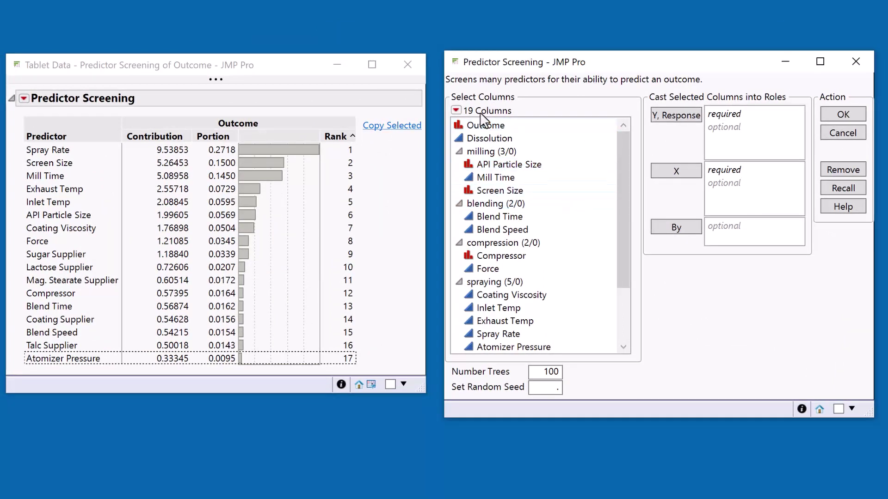
pyautogui.click(482, 125)
pyautogui.click(672, 116)
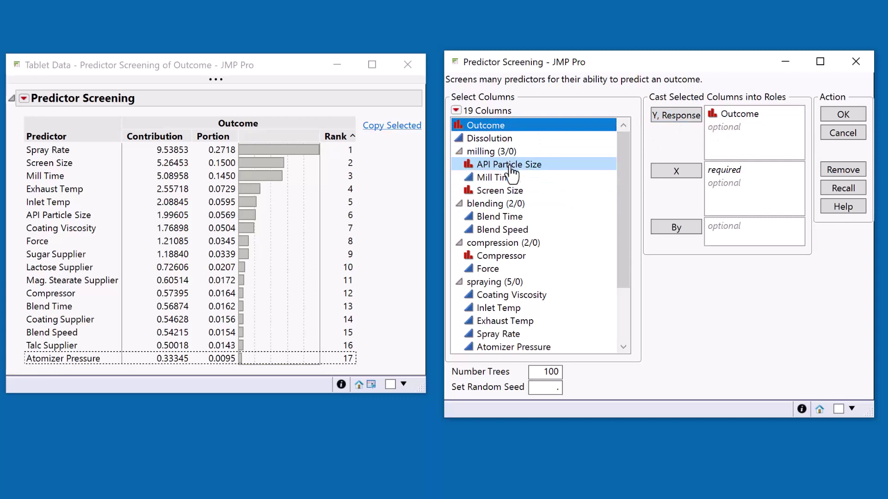
pyautogui.moveTo(511, 151)
pyautogui.mouseDown()
pyautogui.moveTo(518, 284)
pyautogui.moveTo(539, 411)
pyautogui.mouseUp()
pyautogui.click(691, 177)
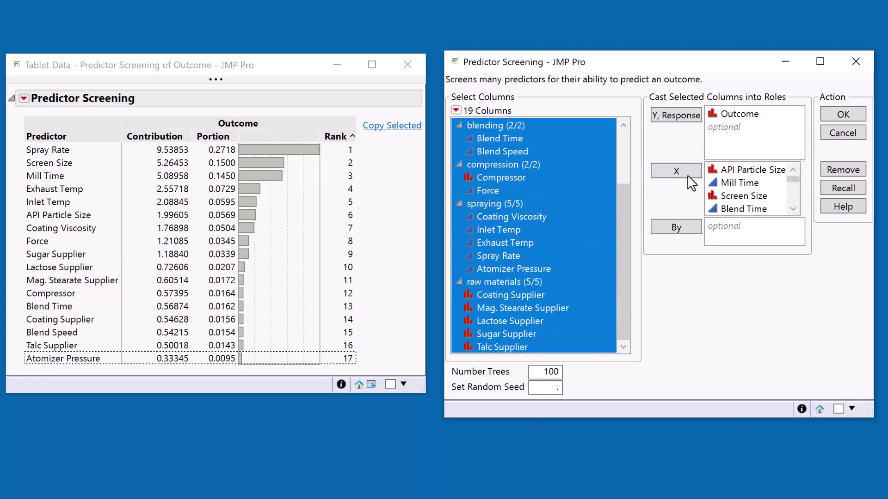
pyautogui.click(842, 115)
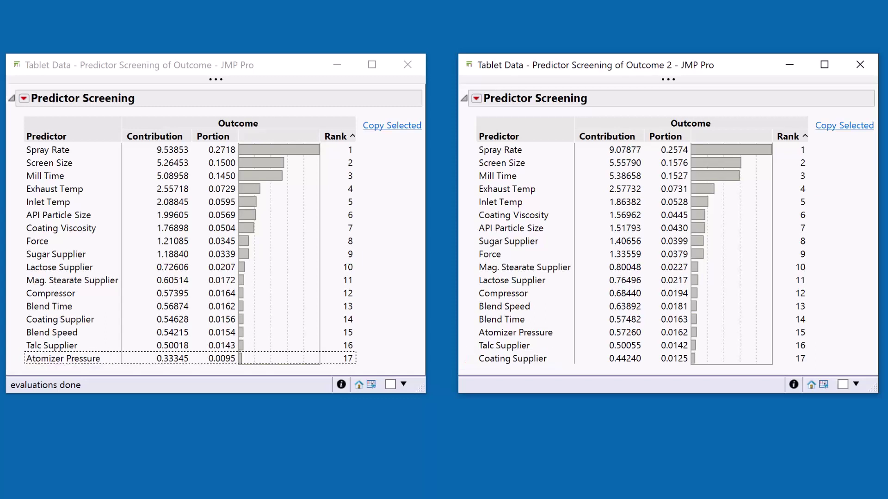
# - Redo the Outcome 2 screening analysis and place the Outcome 3 report beside the original
pyautogui.click(476, 98)
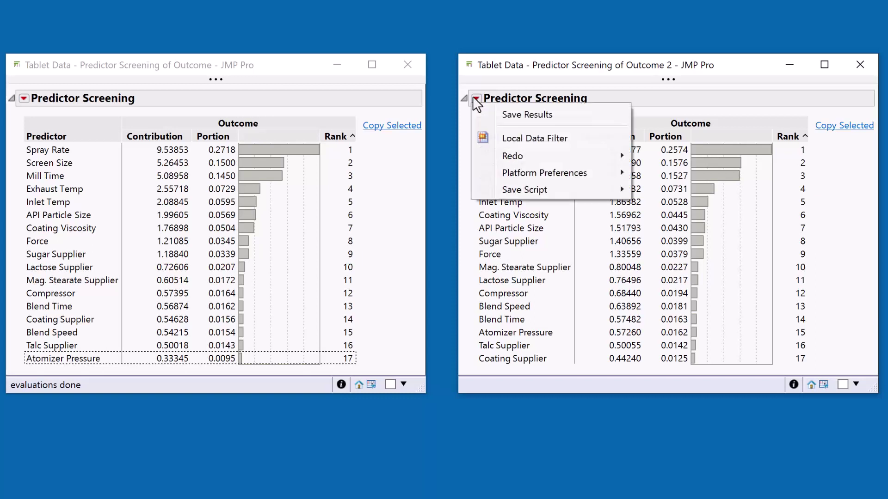
pyautogui.moveTo(517, 158)
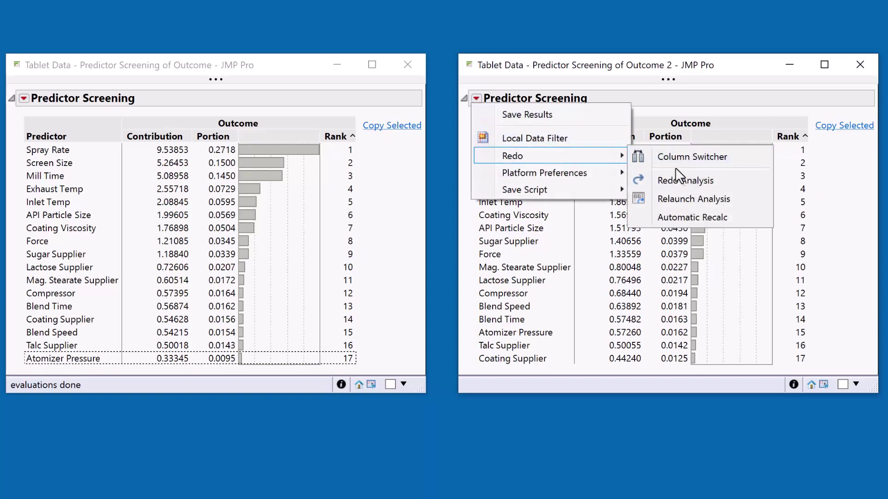
pyautogui.click(686, 181)
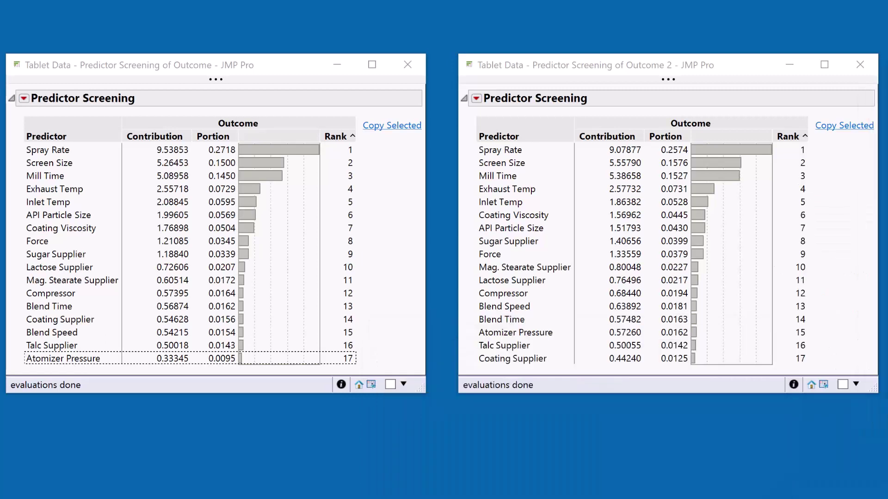
pyautogui.moveTo(887, 74); pyautogui.dragTo(671, 80)
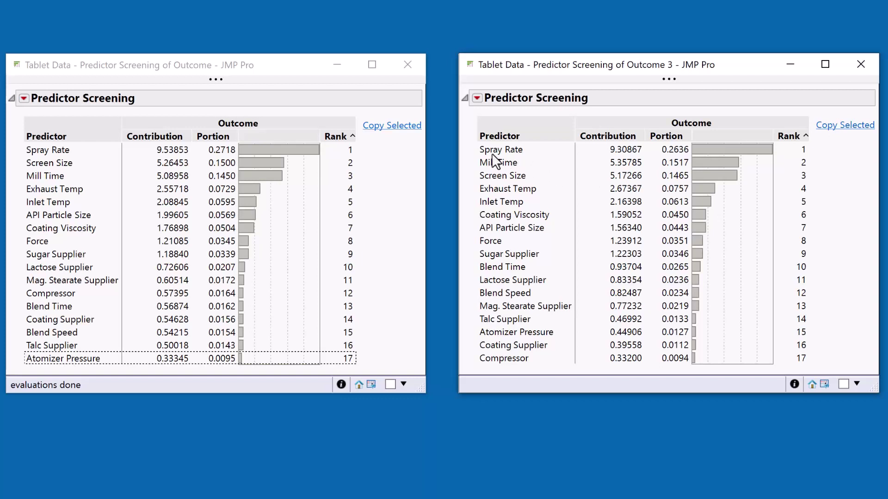
# - Redo the analysis again and place the Outcome 4 report beside the original
pyautogui.click(477, 98)
pyautogui.moveTo(521, 157)
pyautogui.click(684, 179)
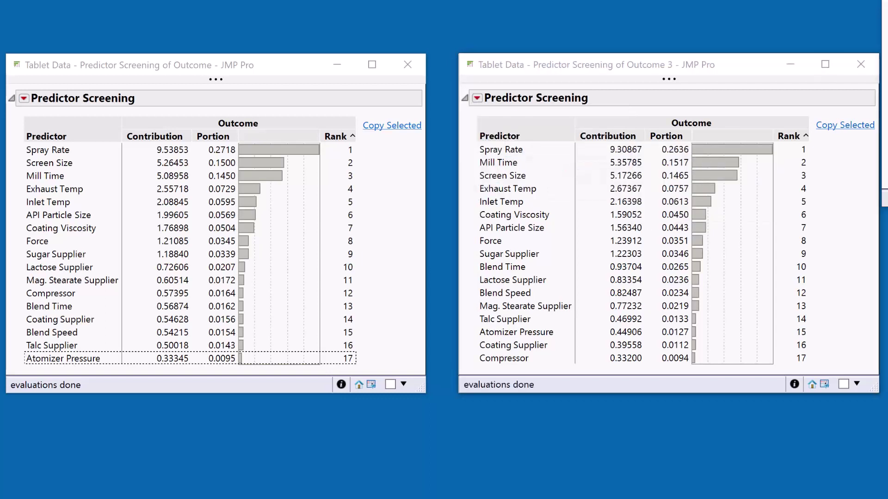
pyautogui.moveTo(740, 16); pyautogui.dragTo(611, 70)
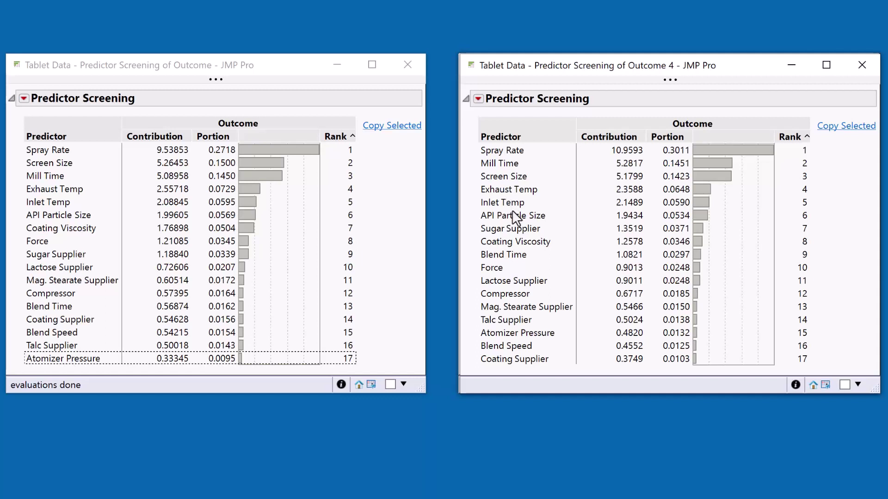
pyautogui.moveTo(472, 231); pyautogui.dragTo(465, 229)
pyautogui.moveTo(470, 212); pyautogui.dragTo(476, 352)
pyautogui.moveTo(472, 146); pyautogui.dragTo(475, 200)
pyautogui.click(724, 162)
pyautogui.keyDown('shift'); pyautogui.click(719, 176); pyautogui.keyUp('shift')
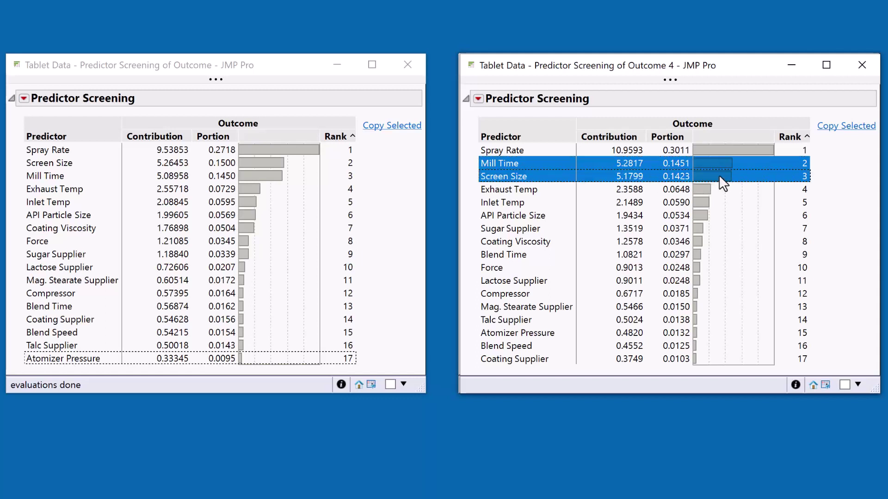
pyautogui.click(81, 164)
pyautogui.keyDown('shift'); pyautogui.click(75, 175); pyautogui.keyUp('shift')
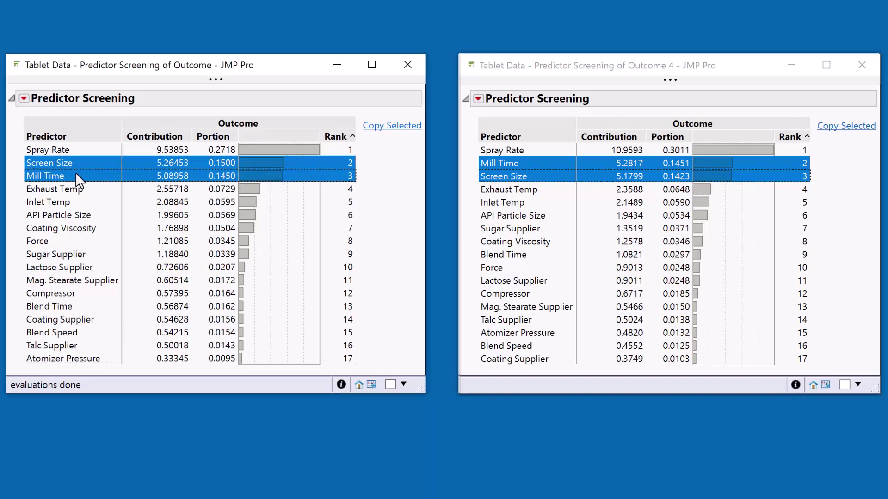
pyautogui.keyDown('ctrl'); pyautogui.click(272, 165); pyautogui.keyUp('ctrl')
pyautogui.keyDown('ctrl'); pyautogui.click(272, 176); pyautogui.keyUp('ctrl')
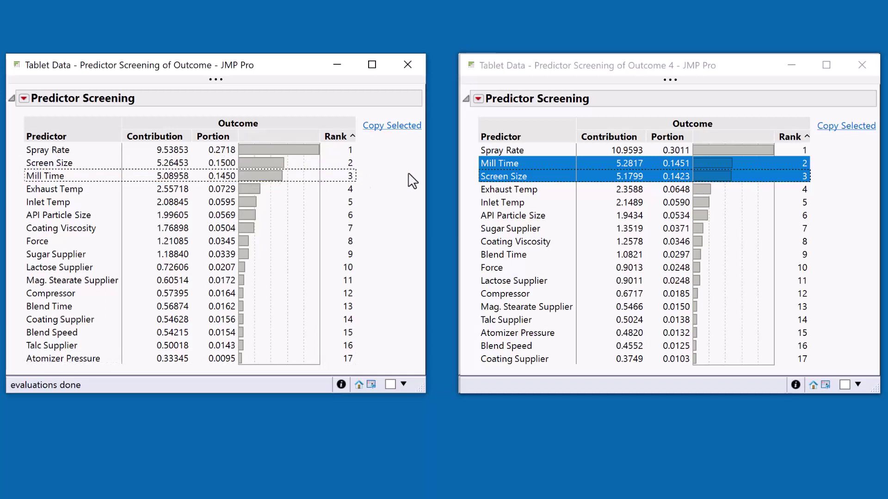
pyautogui.keyDown('ctrl'); pyautogui.click(558, 162); pyautogui.keyUp('ctrl')
pyautogui.keyDown('ctrl'); pyautogui.click(558, 175); pyautogui.keyUp('ctrl')
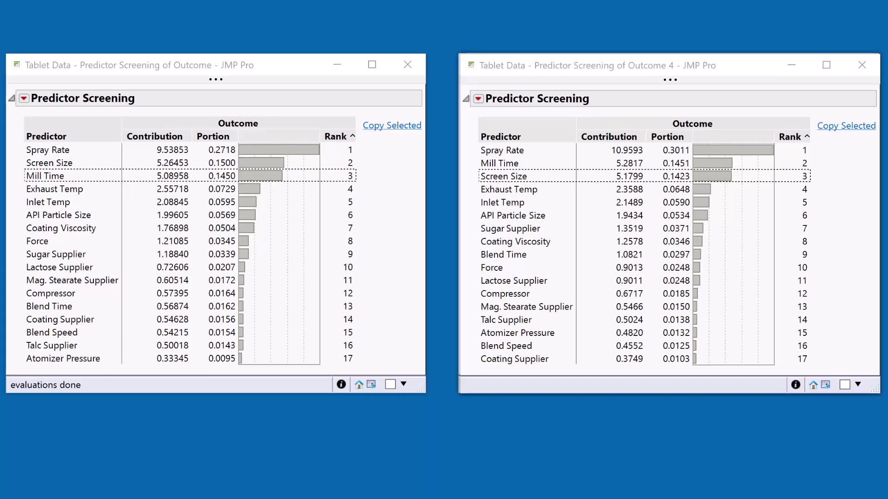
# - Close the Outcome 4 and original Predictor Screening report windows
pyautogui.click(862, 65)
pyautogui.click(397, 64)
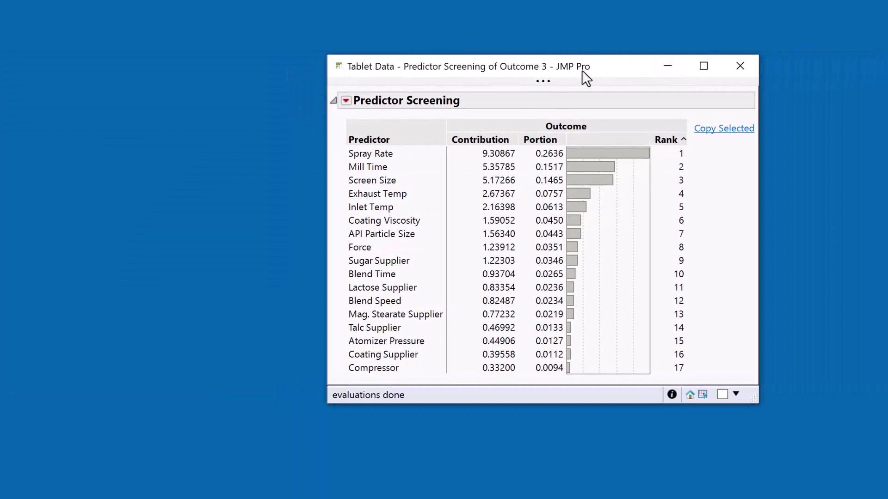
pyautogui.click(543, 82)
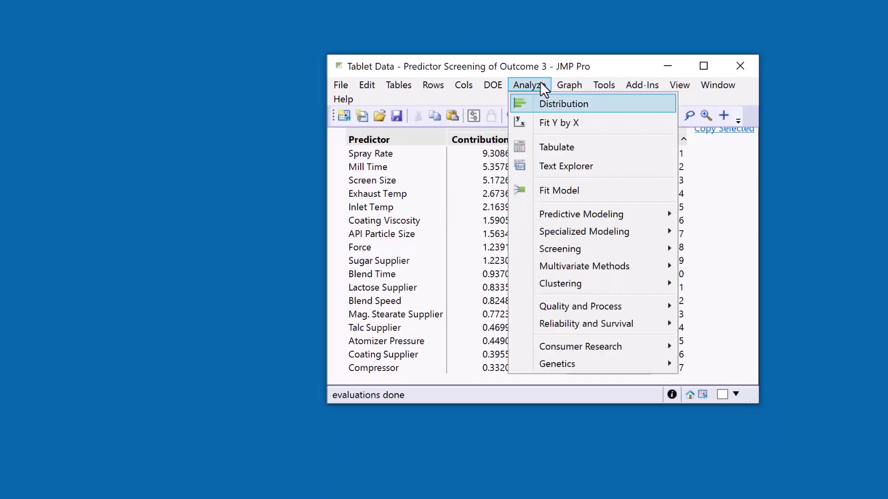
pyautogui.moveTo(569, 214)
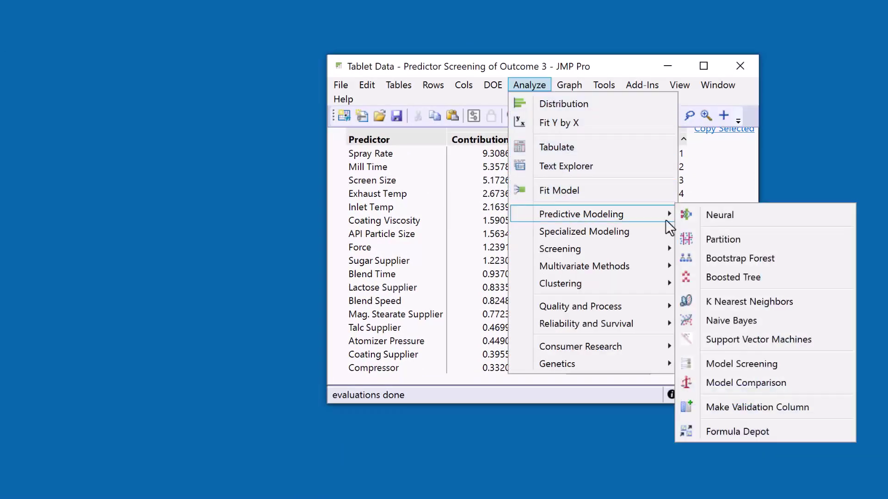
pyautogui.click(728, 242)
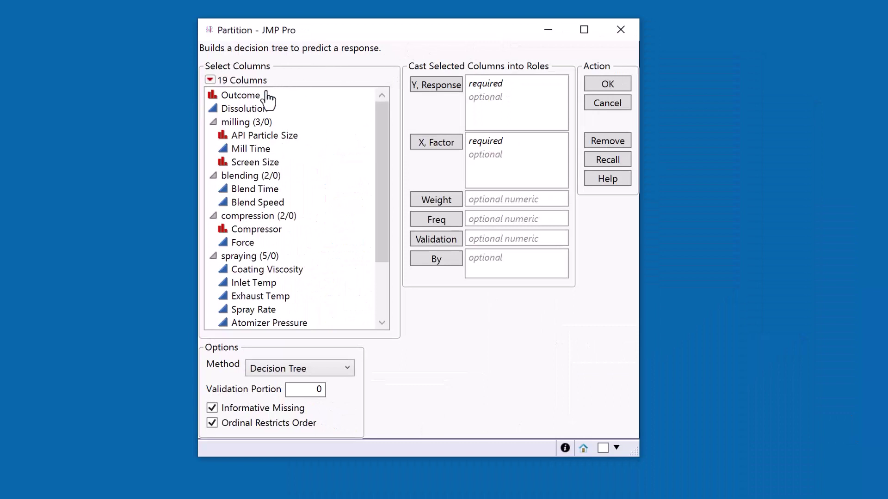
# - In the Partition launch, assign Outcome as Y and all predictor columns as X factors
pyautogui.click(286, 96)
pyautogui.click(427, 88)
pyautogui.moveTo(252, 123); pyautogui.dragTo(278, 418)
pyautogui.click(442, 144)
# - Build the tree with four splits: Screen Size, Mill Time, Spray Rate, Mag. Stearate Supplier (RSquare 0.529)
pyautogui.click(608, 85)
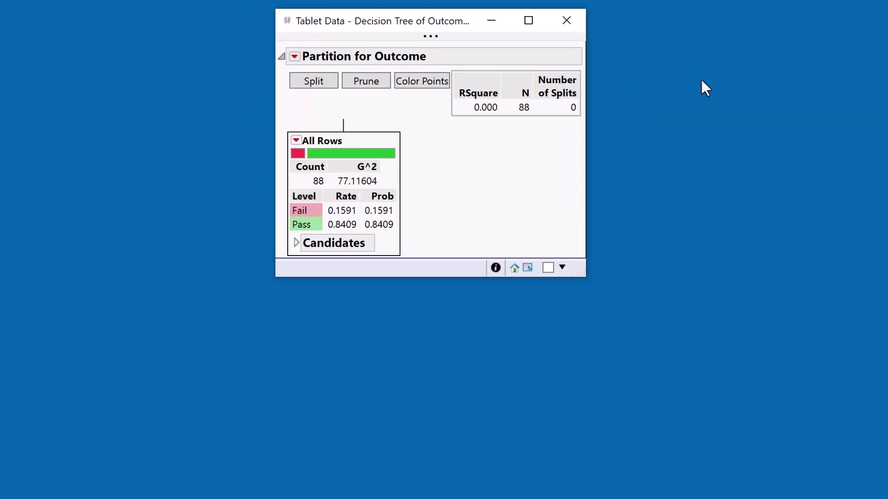
pyautogui.click(318, 82)
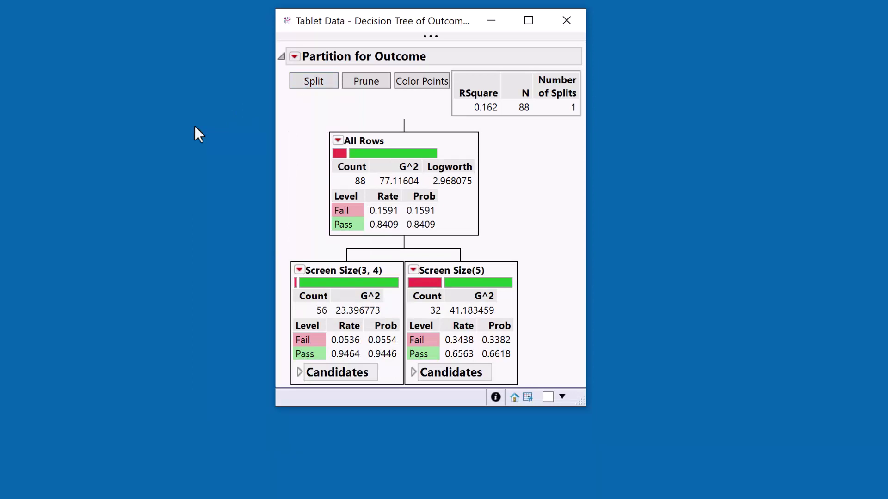
pyautogui.click(305, 84)
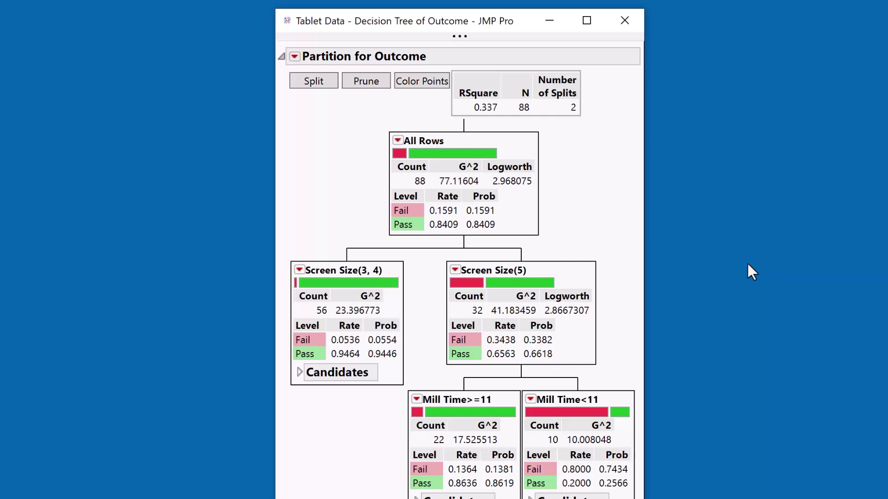
pyautogui.click(318, 90)
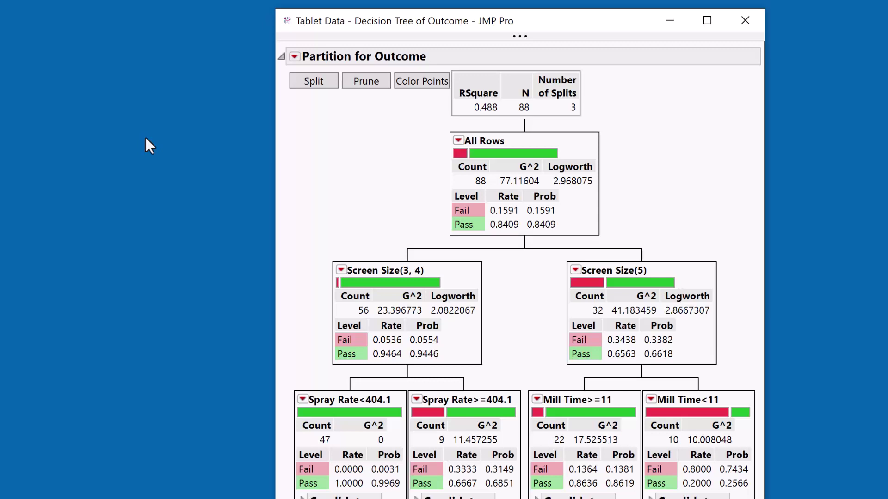
pyautogui.click(307, 81)
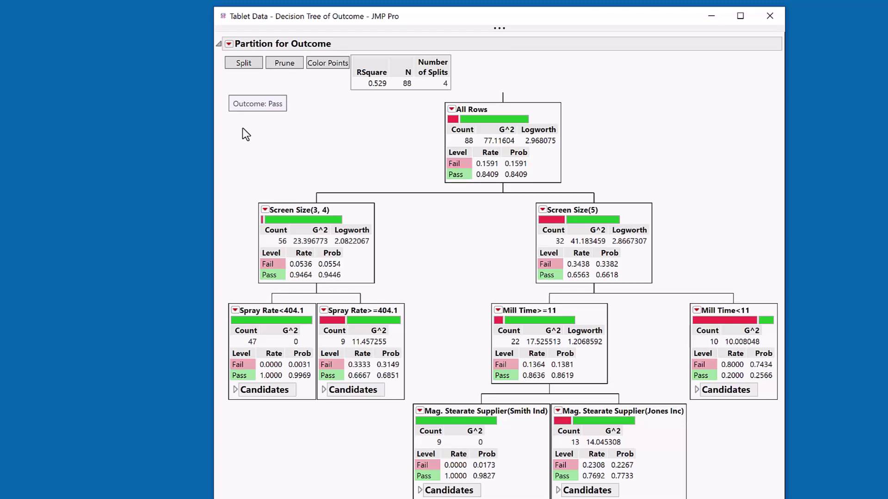
# - Show Column Contributions (Mill Time 0.3281, Screen Size 0.3013) and hide the decision tree
pyautogui.click(228, 44)
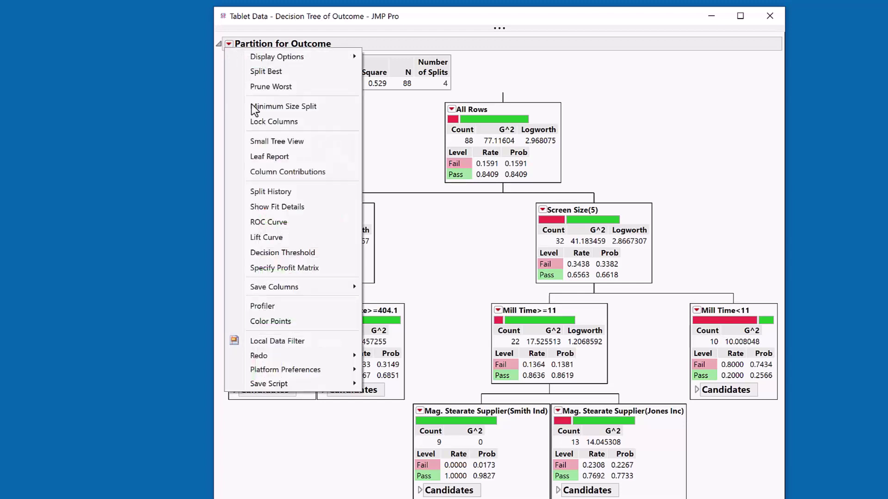
pyautogui.click(286, 172)
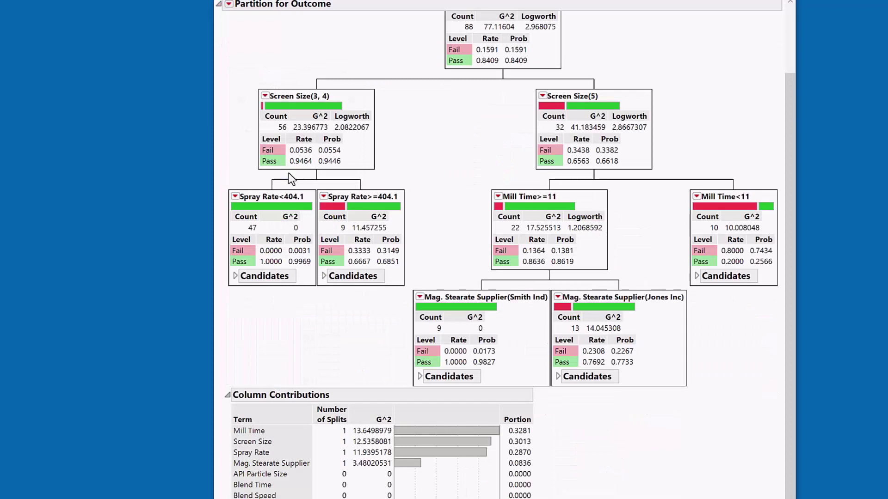
pyautogui.click(228, 4)
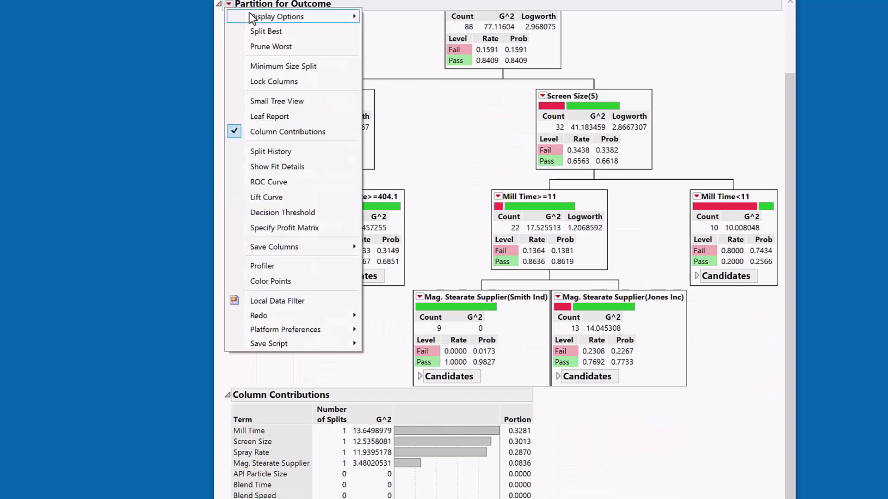
pyautogui.moveTo(301, 17)
pyautogui.click(409, 37)
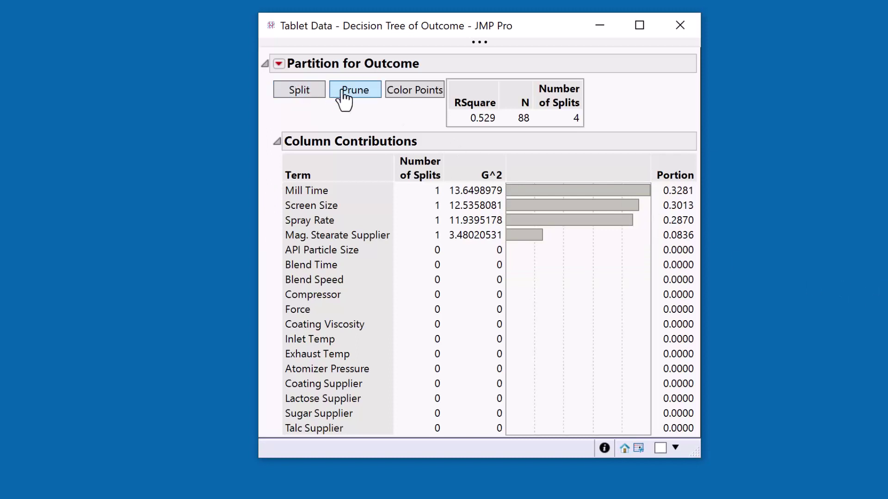
# - Show the decision tree again and prune it back to only the All Rows node
pyautogui.click(279, 64)
pyautogui.moveTo(298, 81)
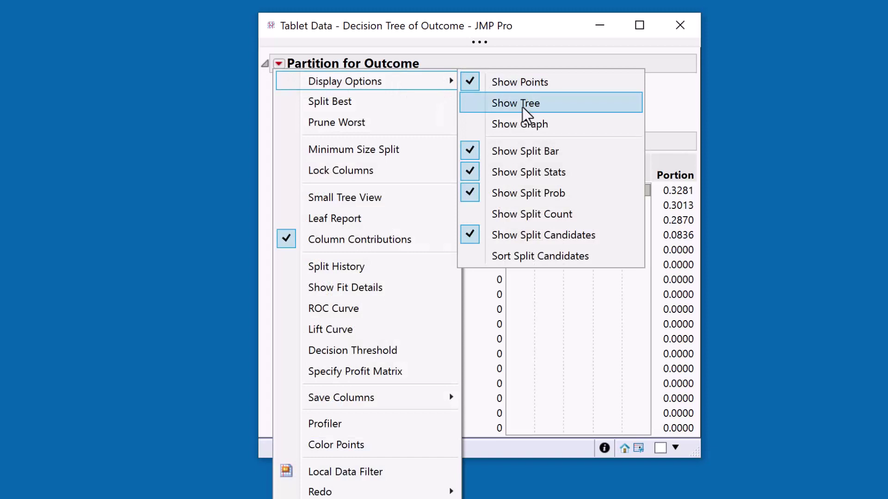
pyautogui.click(523, 105)
pyautogui.click(362, 91)
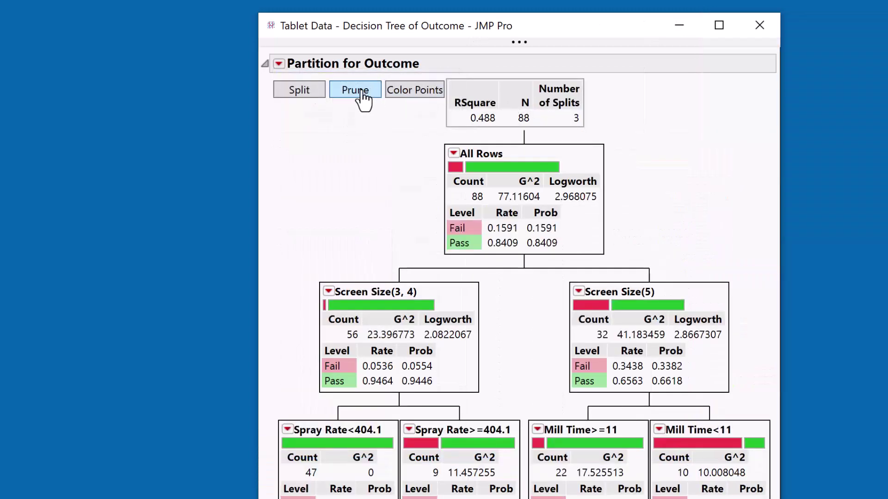
pyautogui.click(359, 91)
pyautogui.click(360, 95)
pyautogui.click(360, 95)
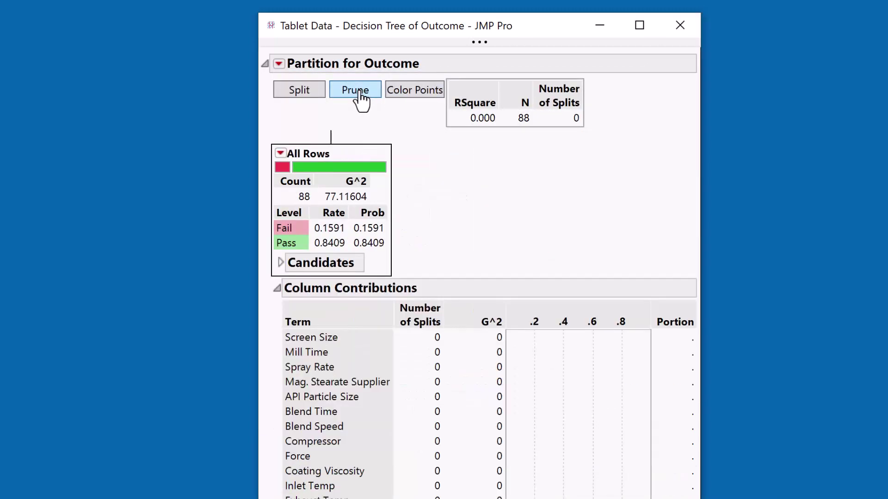
# - Hide Column Contributions and expand the Candidates list, led by Screen Size at 2.968 Logworth
pyautogui.click(279, 65)
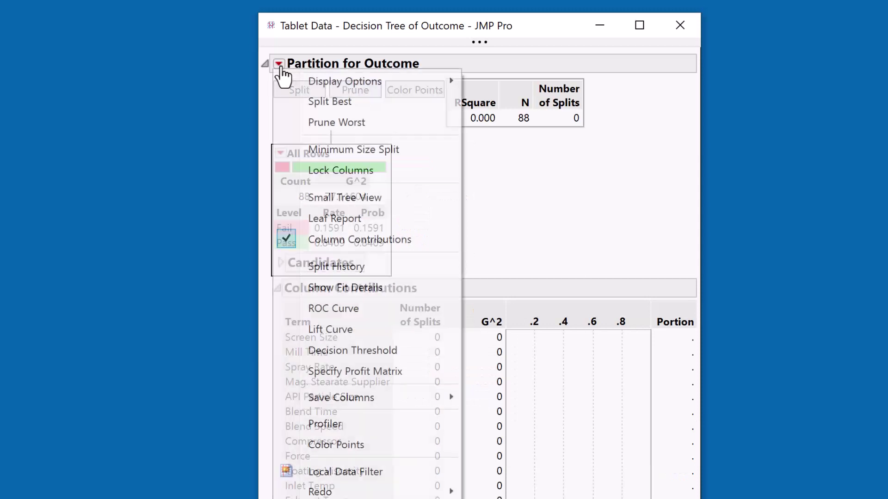
pyautogui.click(373, 236)
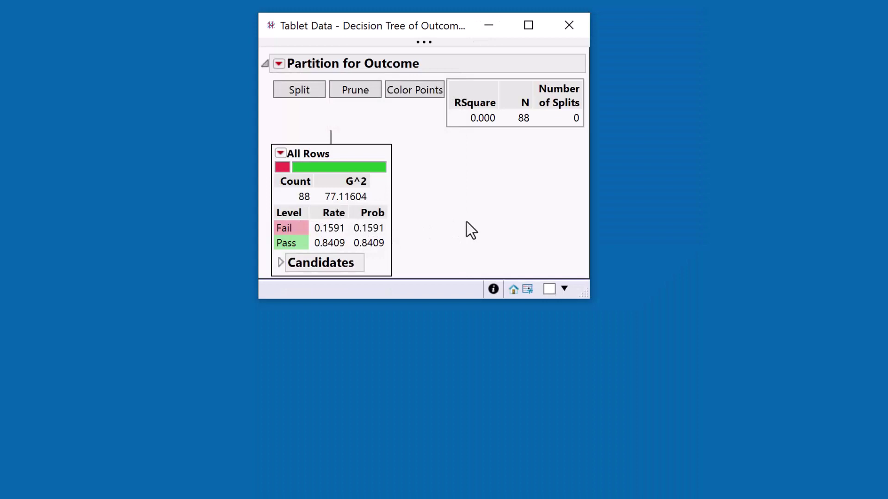
pyautogui.click(281, 263)
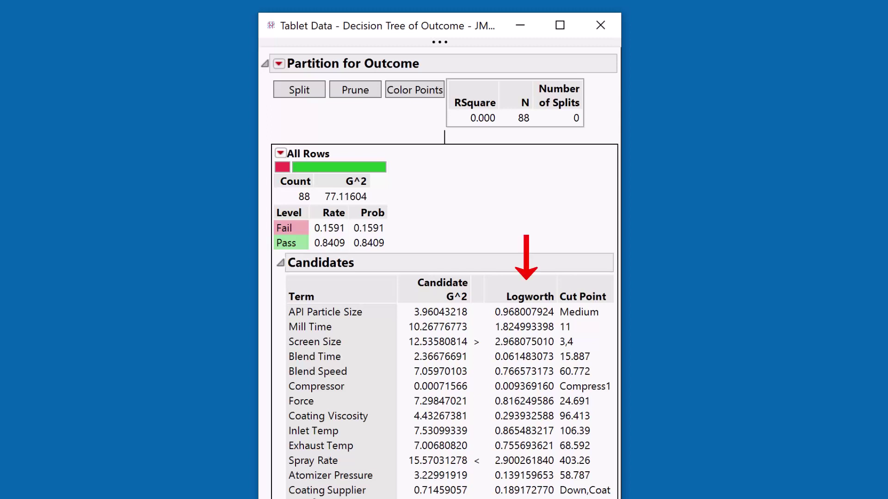
# - Sort the Candidates table by Logworth, placing Screen Size first and Spray Rate (2.900) second
pyautogui.rightClick(528, 340)
pyautogui.click(589, 391)
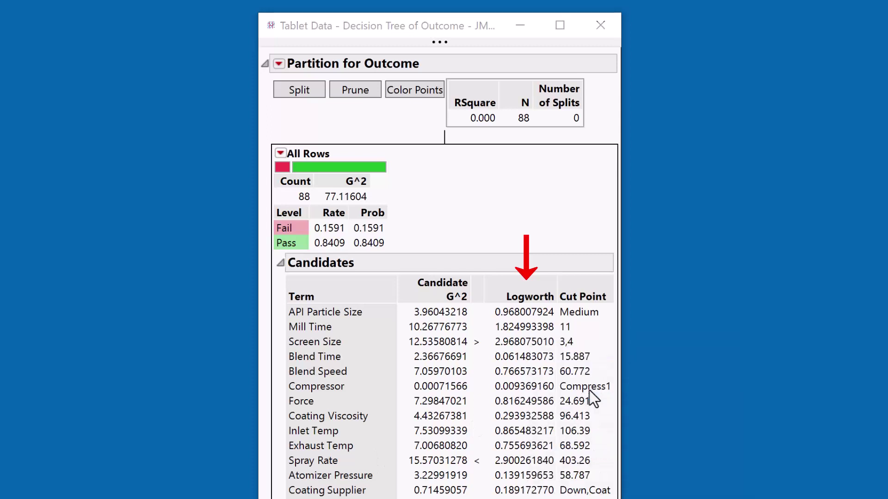
pyautogui.click(489, 418)
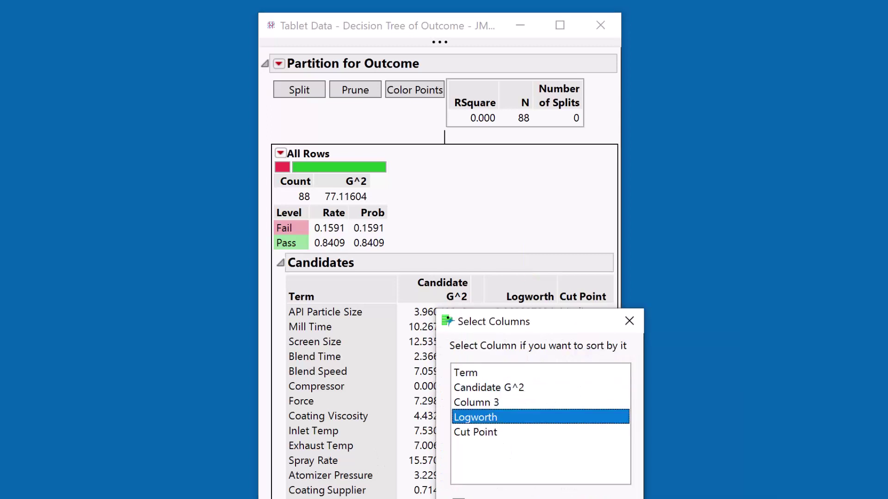
pyautogui.press('Return')
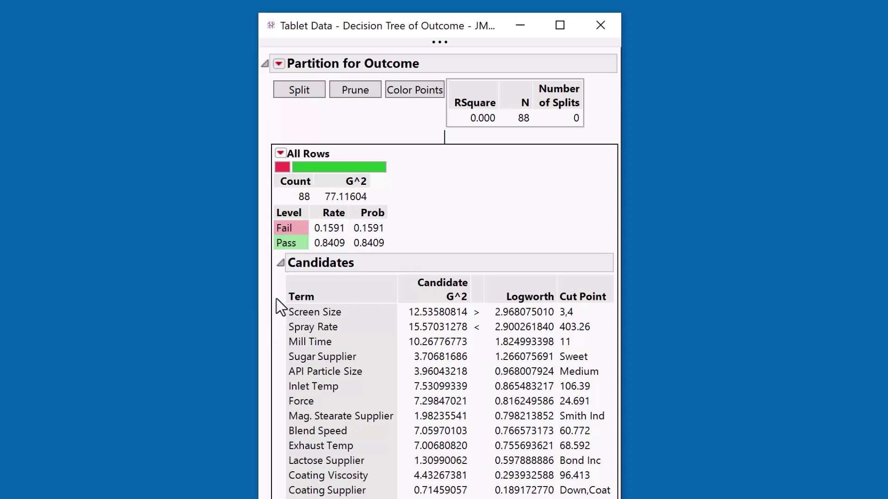
# - Collapse Candidates and split the All Rows node specifically on Spray Rate at 403.3
pyautogui.click(281, 263)
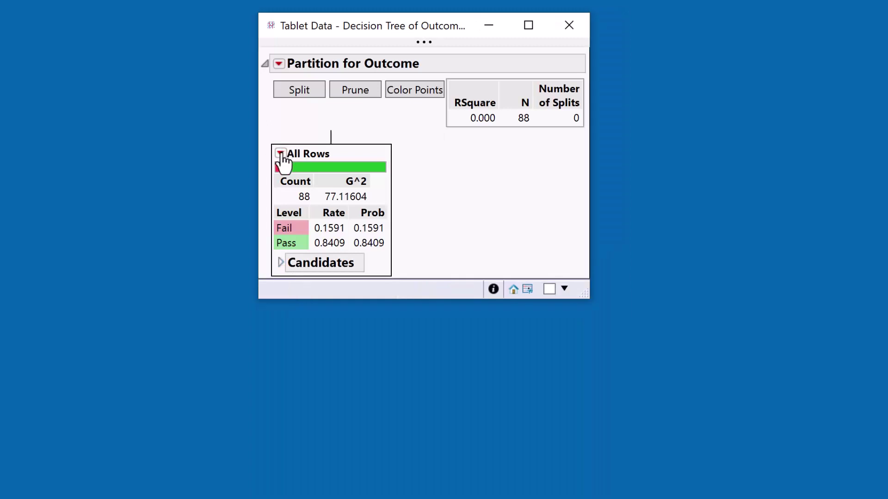
pyautogui.click(281, 154)
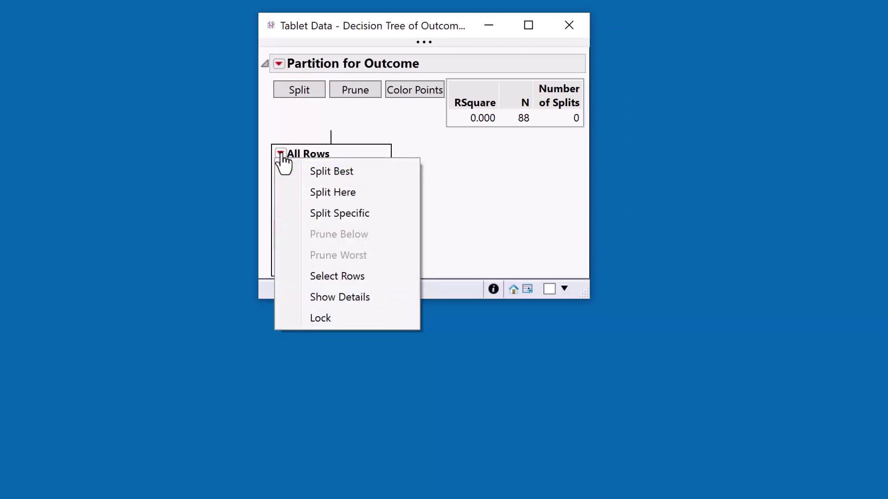
pyautogui.click(331, 214)
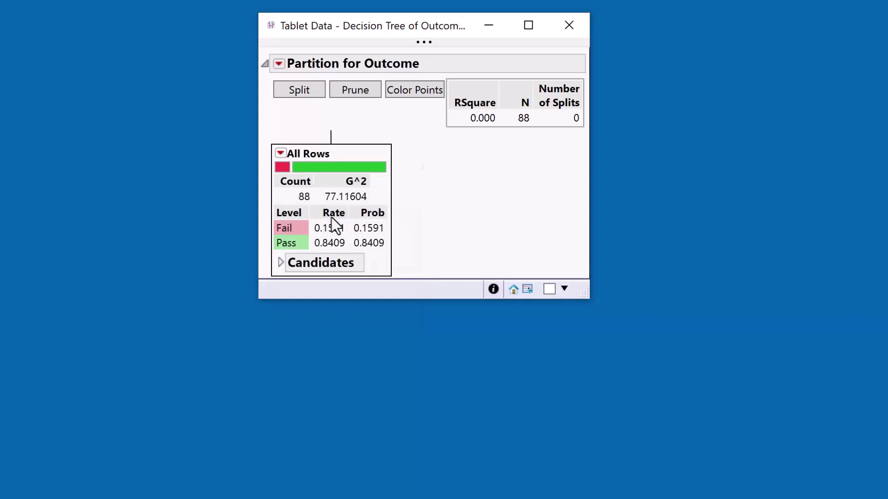
pyautogui.scroll(-2, 504, 437)
pyautogui.scroll(-1, 504, 442)
pyautogui.click(497, 445)
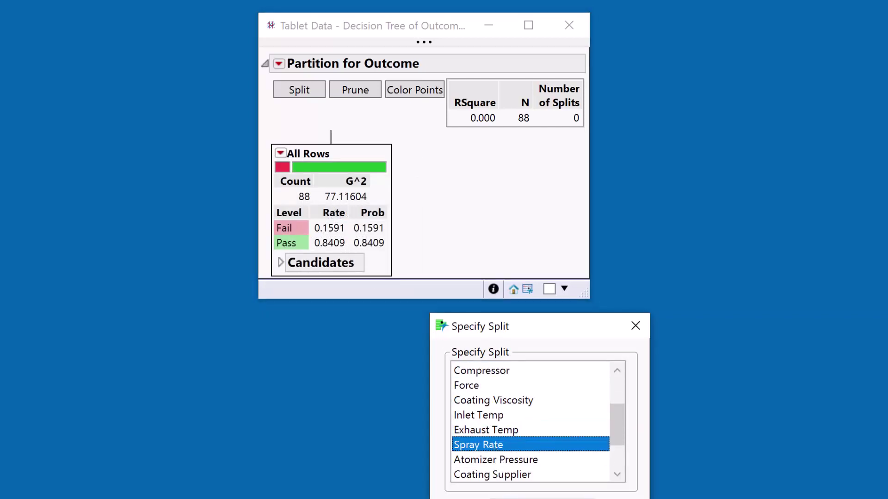
pyautogui.press('Return')
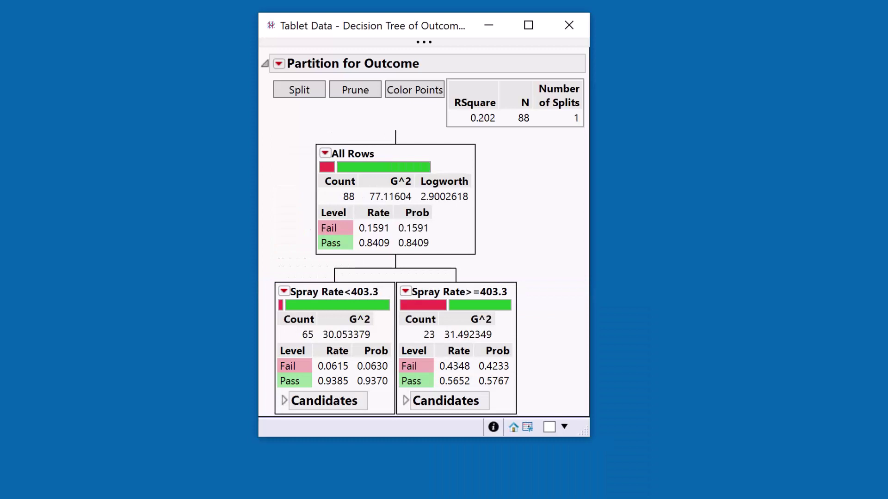
# - Add three more splits on Screen Size, Mill Time and Inlet Temp, reaching RSquare 0.628
pyautogui.click(311, 92)
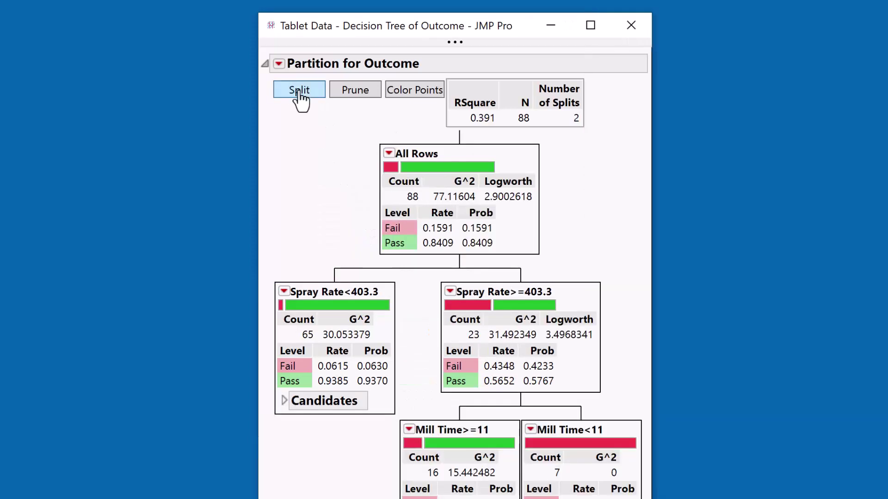
pyautogui.click(299, 93)
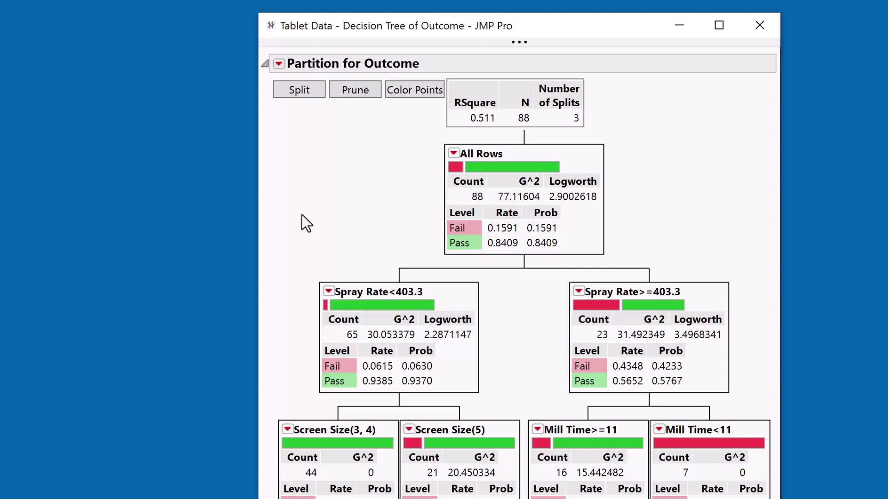
pyautogui.click(299, 95)
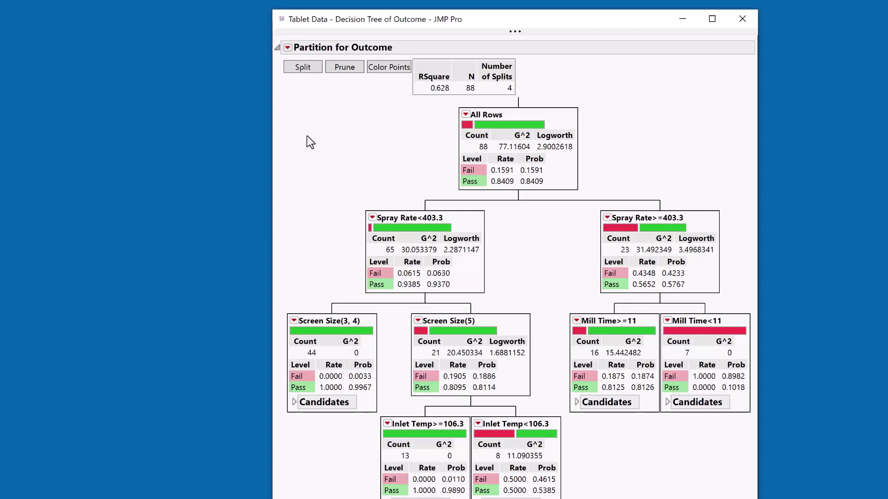
# - Turn Column Contributions back on and hide the decision tree diagram in the Partition report
pyautogui.click(288, 47)
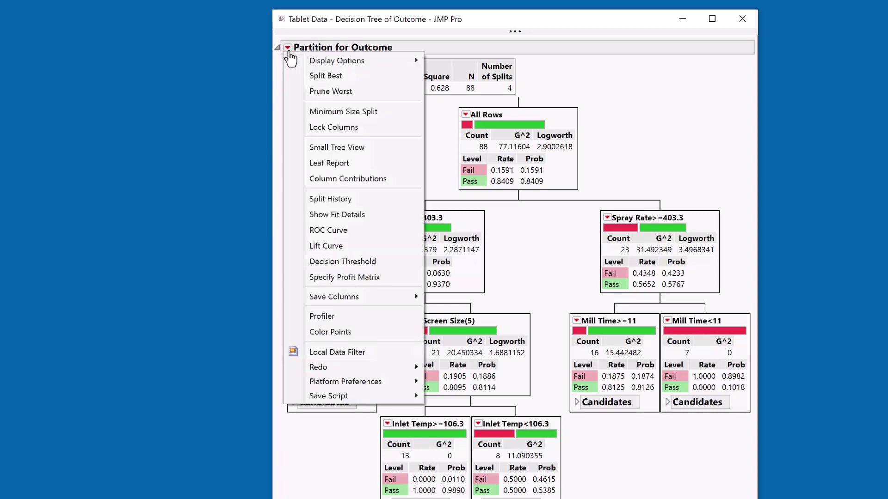
pyautogui.click(332, 179)
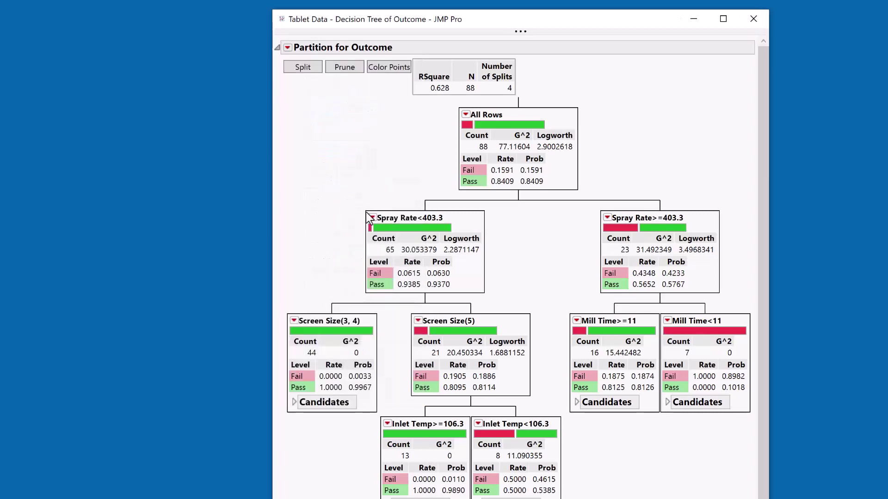
pyautogui.click(287, 47)
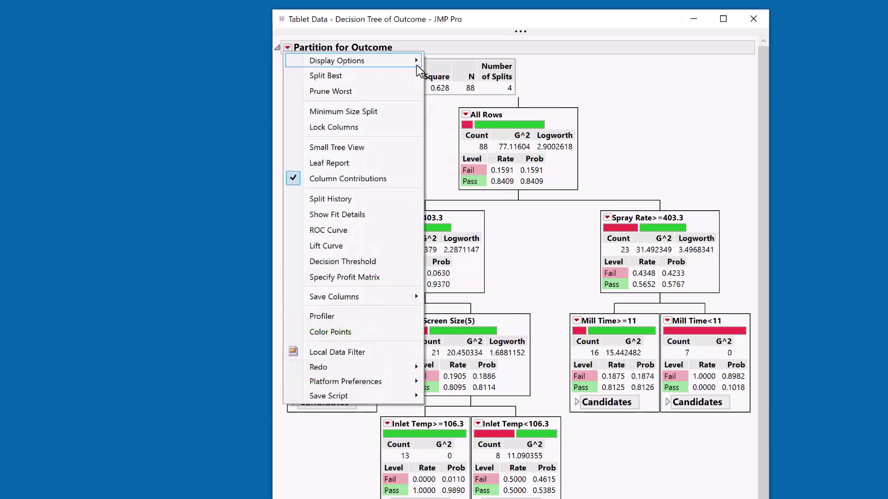
pyautogui.moveTo(398, 60)
pyautogui.click(457, 74)
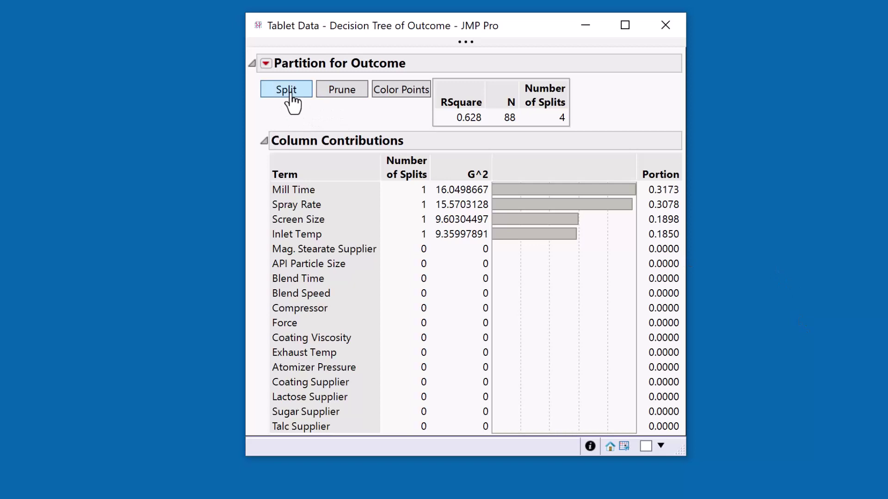
# - Close the Partition report and make a random 0.95-rate subset of Tablet Data (83 rows)
pyautogui.click(624, 445)
pyautogui.click(676, 26)
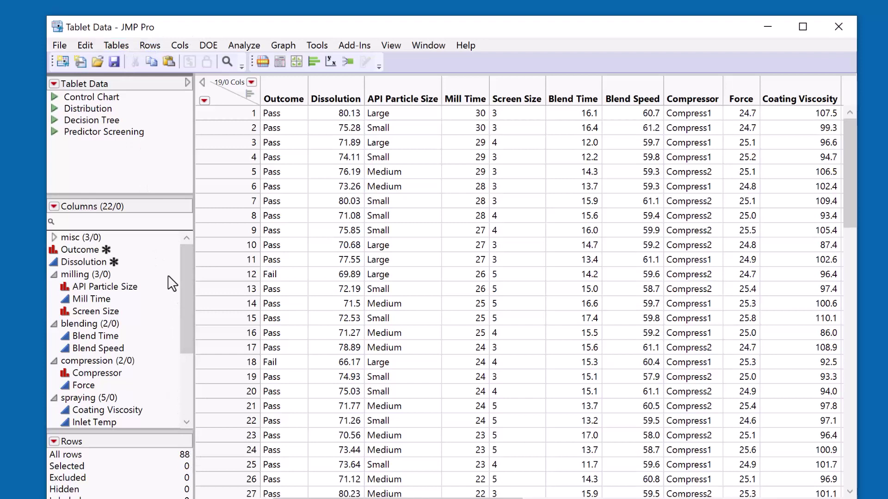
pyautogui.click(121, 45)
pyautogui.click(140, 87)
pyautogui.doubleClick(273, 216)
pyautogui.write('.95')
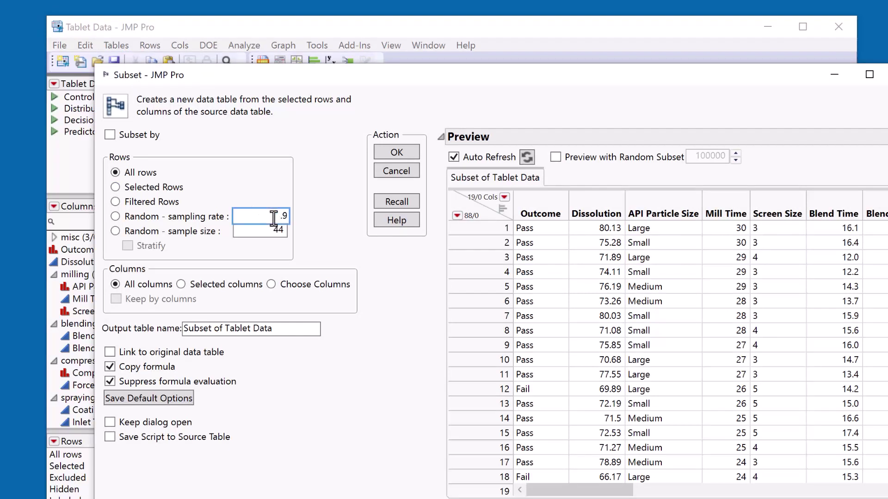
pyautogui.click(140, 219)
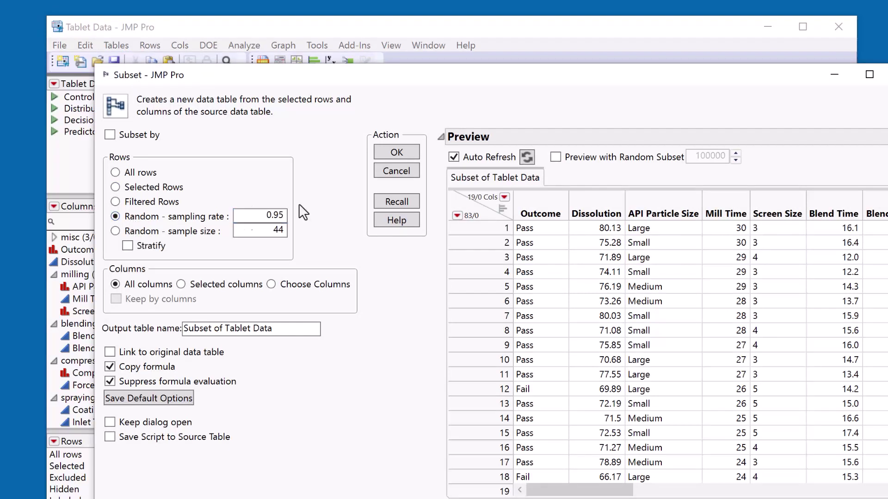
pyautogui.click(396, 152)
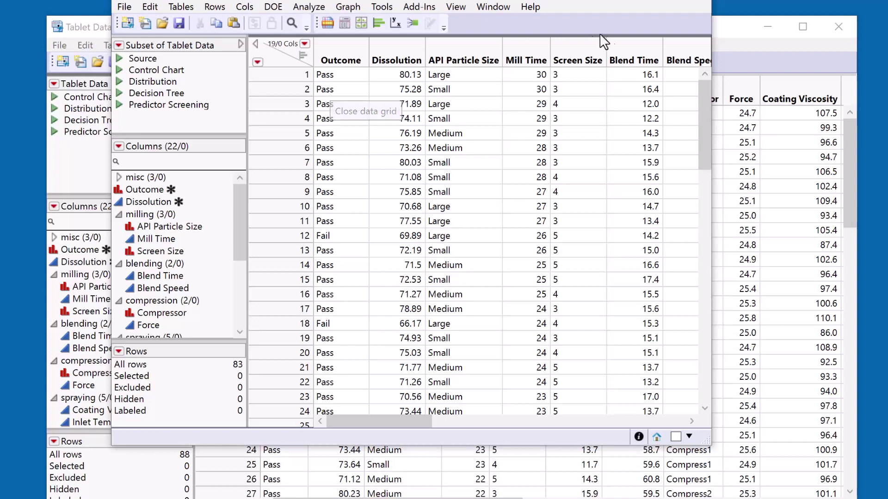
# - Run a Partition on the subset with Outcome as response and the process and supplier columns as factors
pyautogui.click(772, 27)
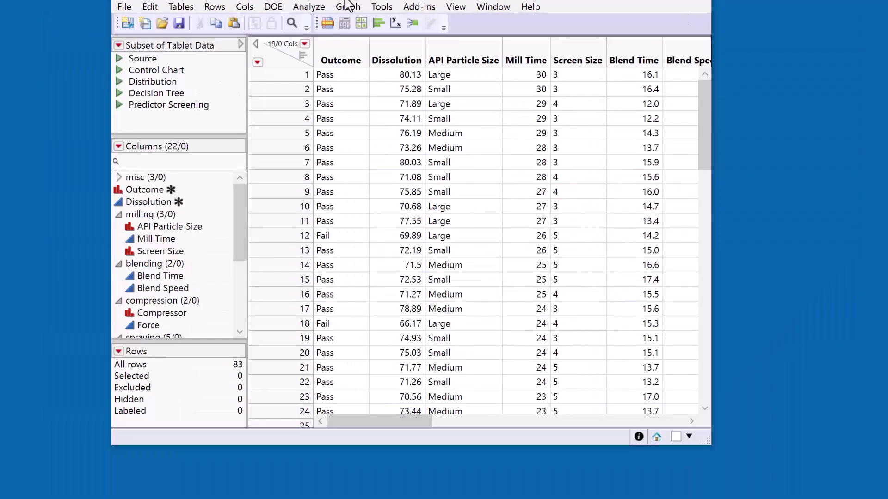
pyautogui.click(309, 8)
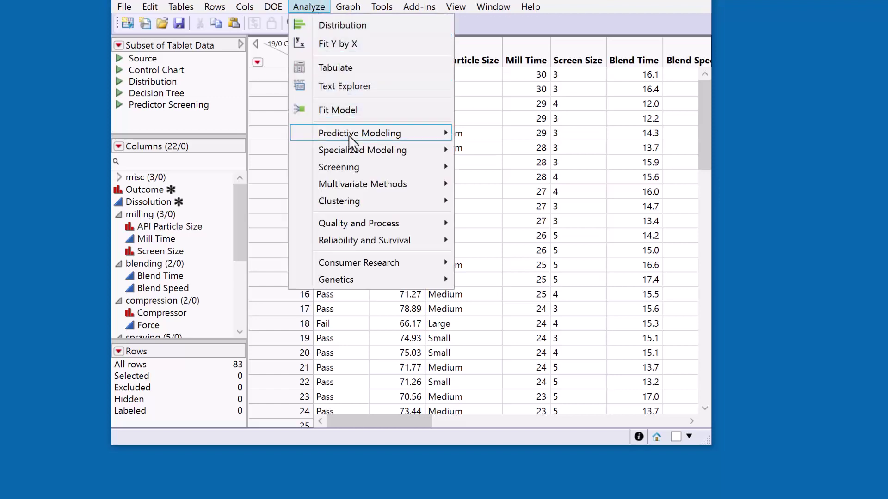
pyautogui.moveTo(349, 135)
pyautogui.click(493, 150)
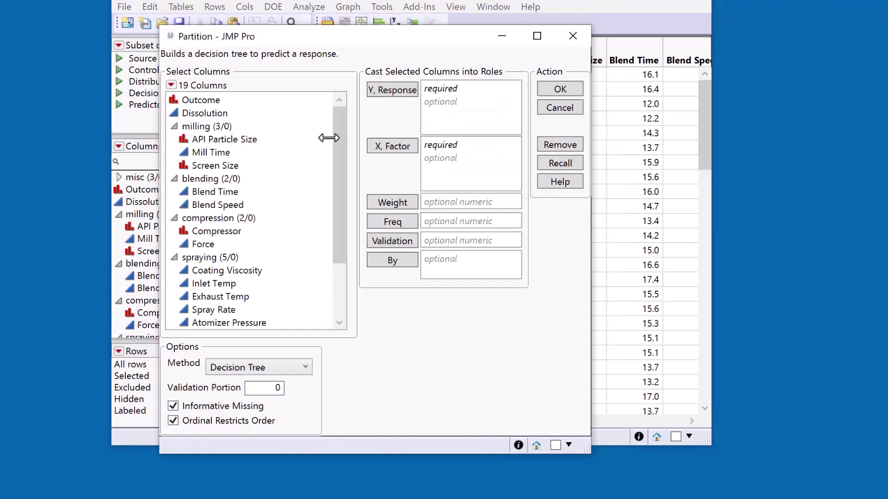
pyautogui.click(224, 104)
pyautogui.click(396, 91)
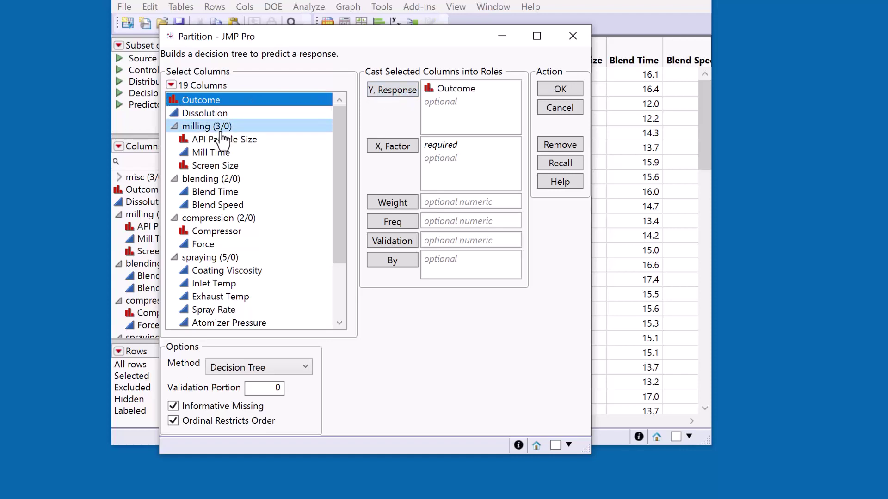
pyautogui.moveTo(220, 131); pyautogui.dragTo(244, 386)
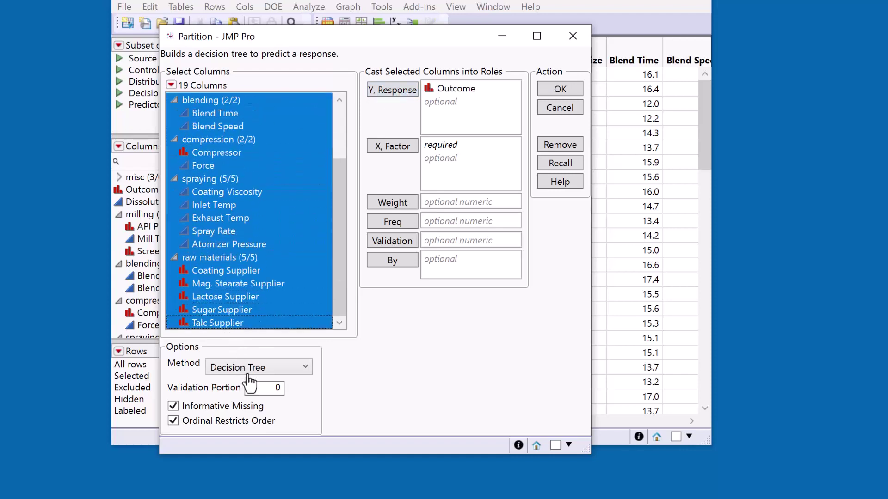
pyautogui.click(388, 148)
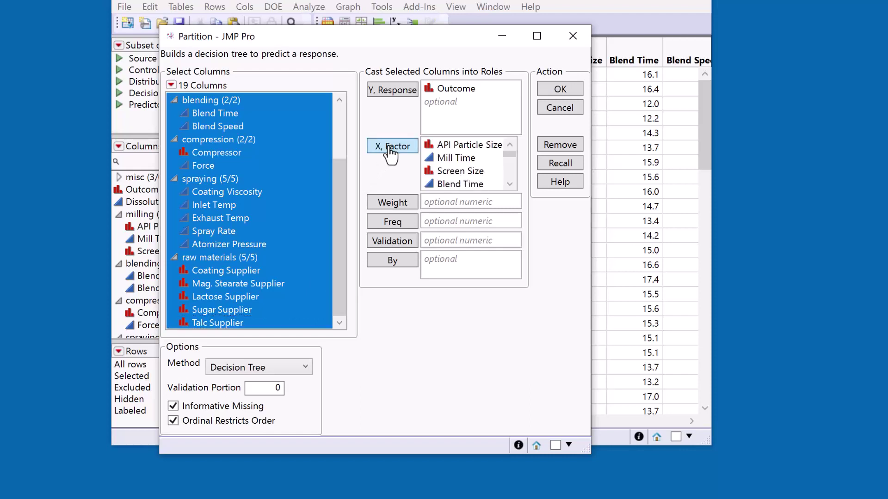
pyautogui.click(565, 92)
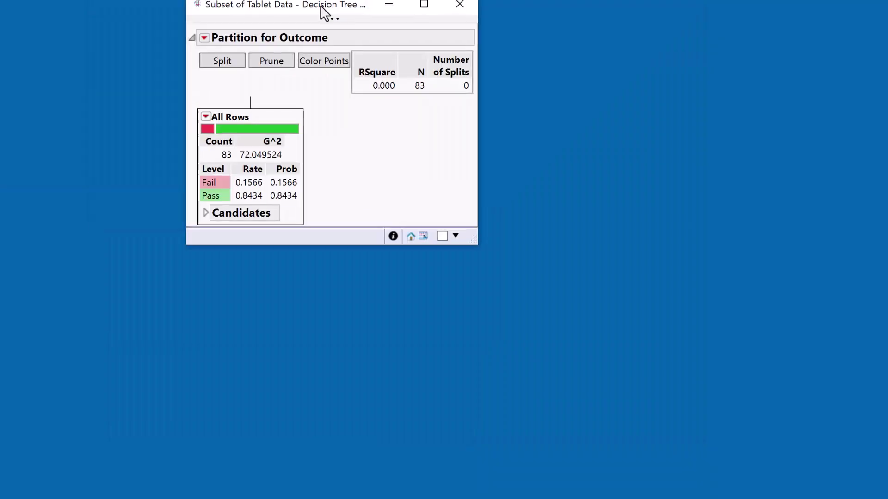
pyautogui.moveTo(323, 10); pyautogui.dragTo(375, 20)
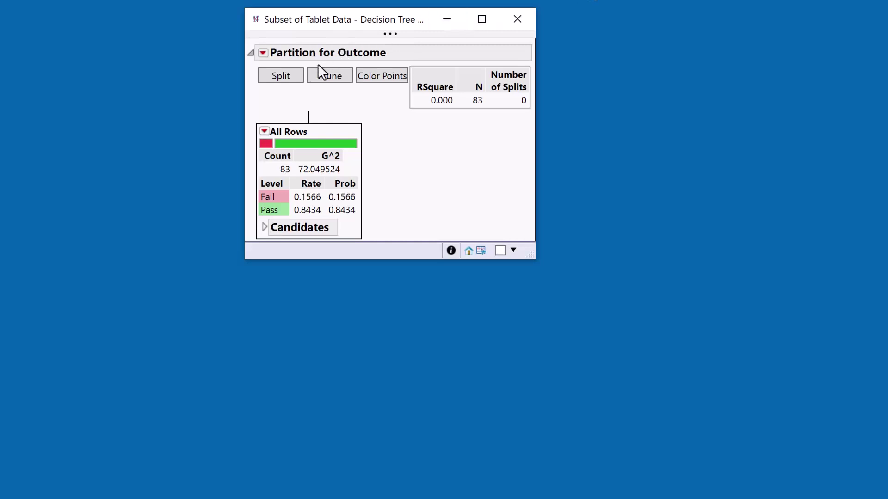
# - Split the subset tree repeatedly to five splits, reaching RSquare 0.565
pyautogui.click(290, 76)
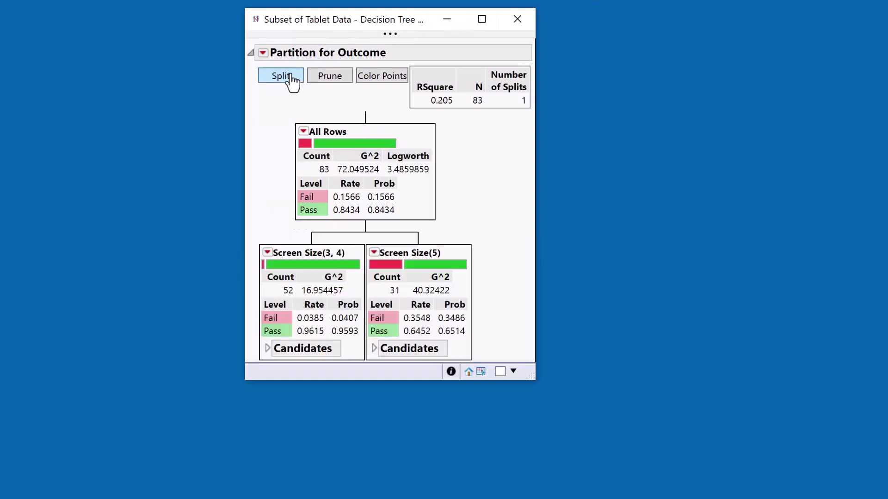
pyautogui.click(288, 77)
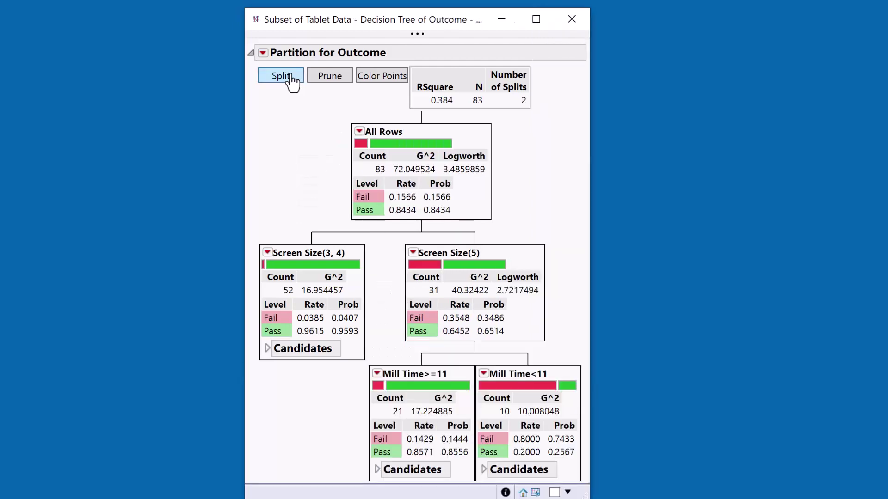
pyautogui.click(289, 77)
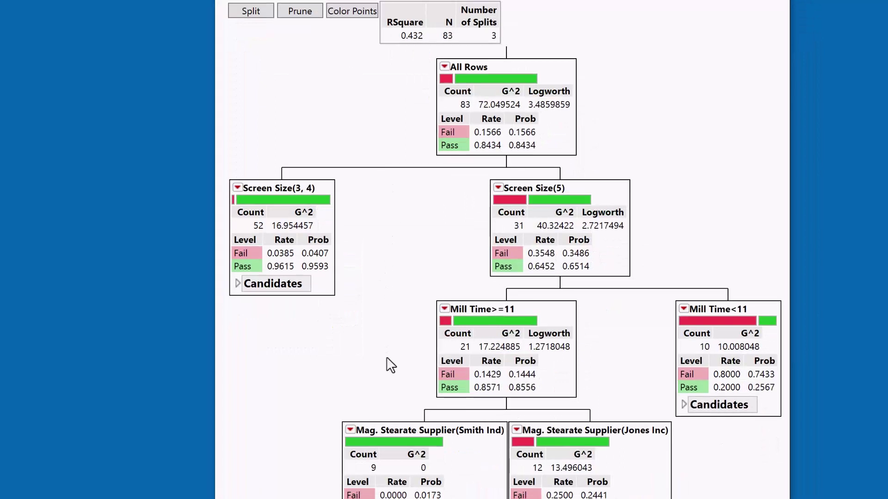
pyautogui.click(252, 12)
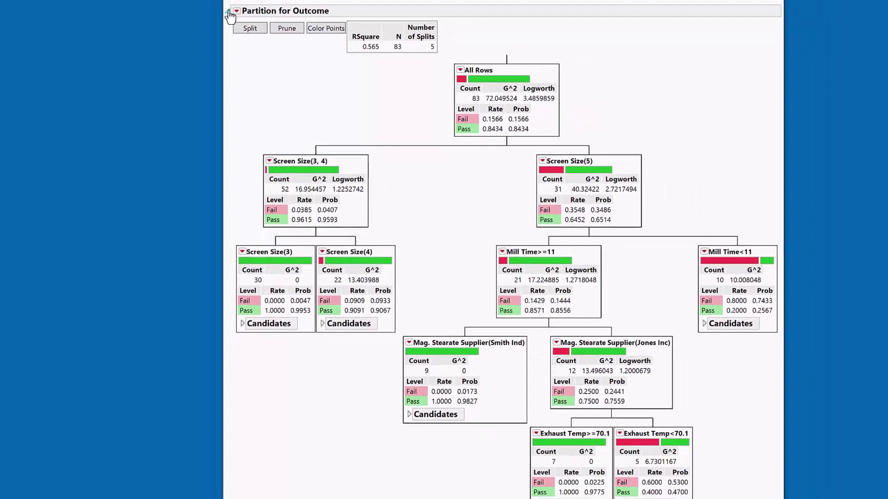
# - Show Column Contributions for the subset tree, led by Screen Size and Mill Time, and hide the tree graph
pyautogui.click(237, 13)
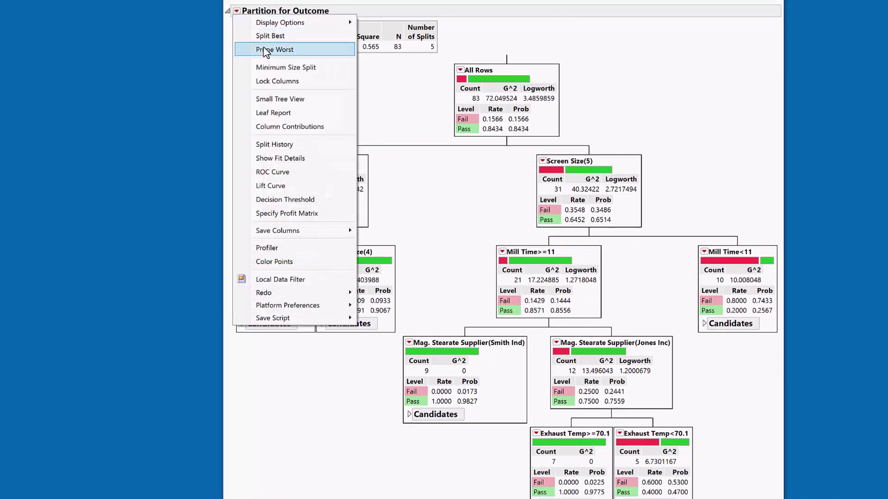
pyautogui.click(290, 126)
pyautogui.scroll(-4, 287, 135)
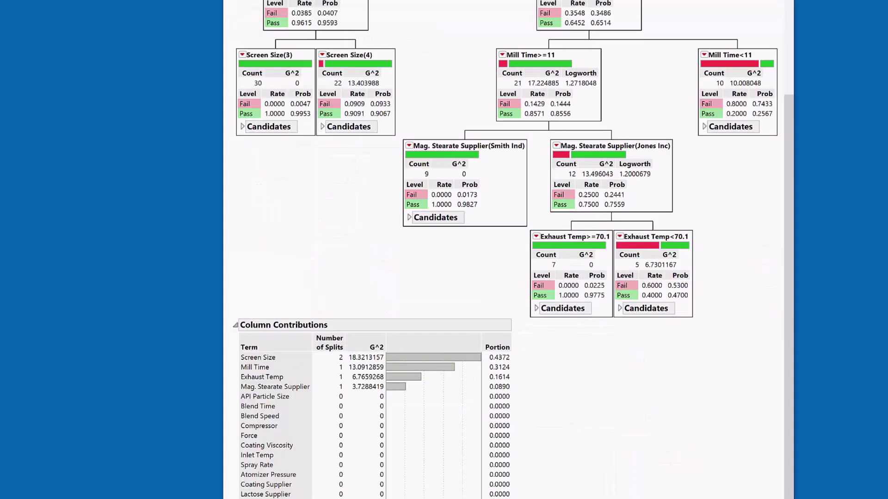
pyautogui.click(237, 1)
pyautogui.moveTo(296, 2)
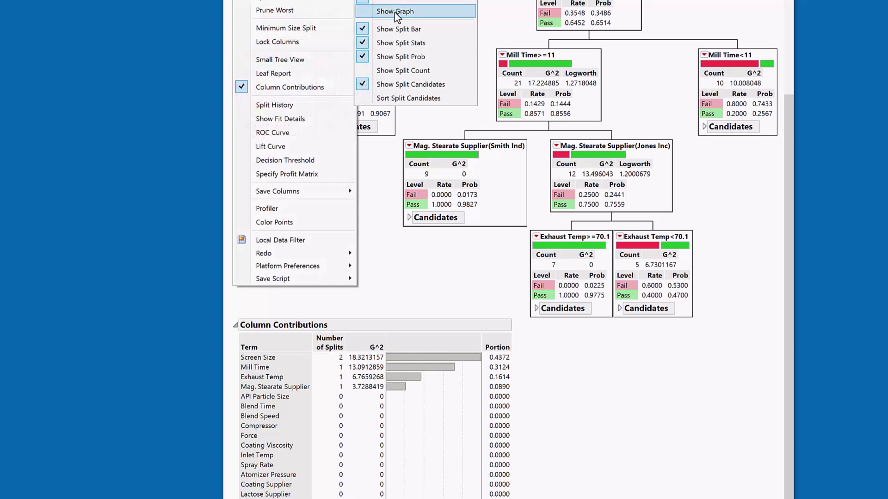
pyautogui.click(397, 7)
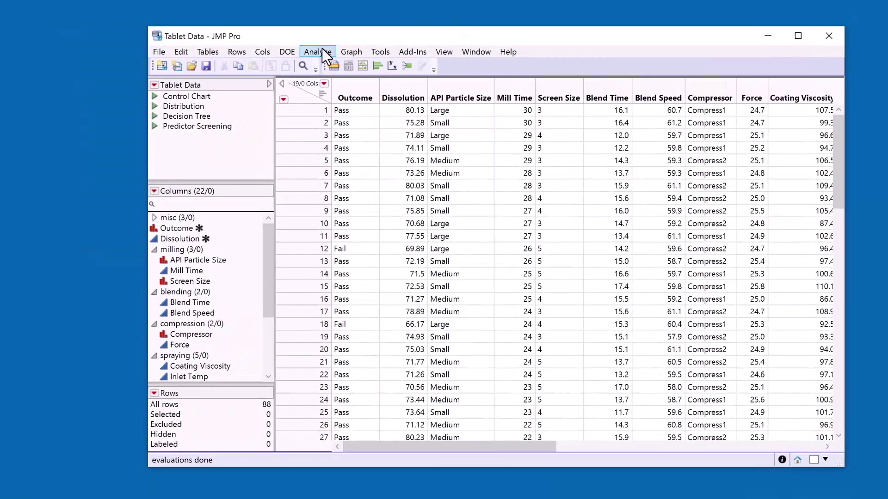
# - Set up Predictor Screening with Outcome as Y, milling through Talc Supplier columns as X, and 100 trees
pyautogui.click(319, 52)
pyautogui.moveTo(354, 186)
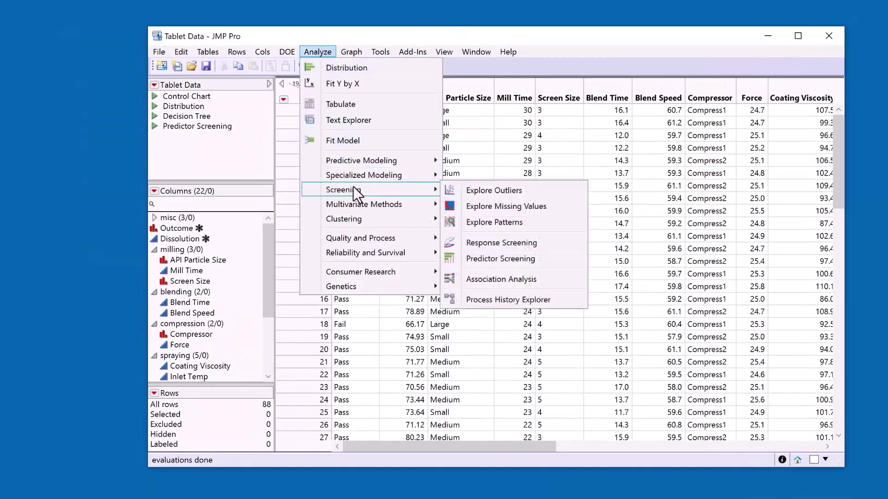
pyautogui.click(500, 255)
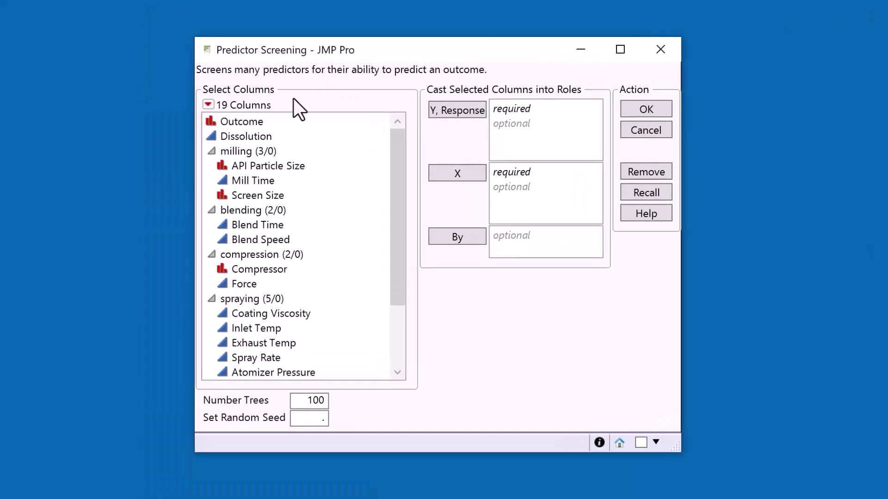
pyautogui.click(258, 122)
pyautogui.click(439, 116)
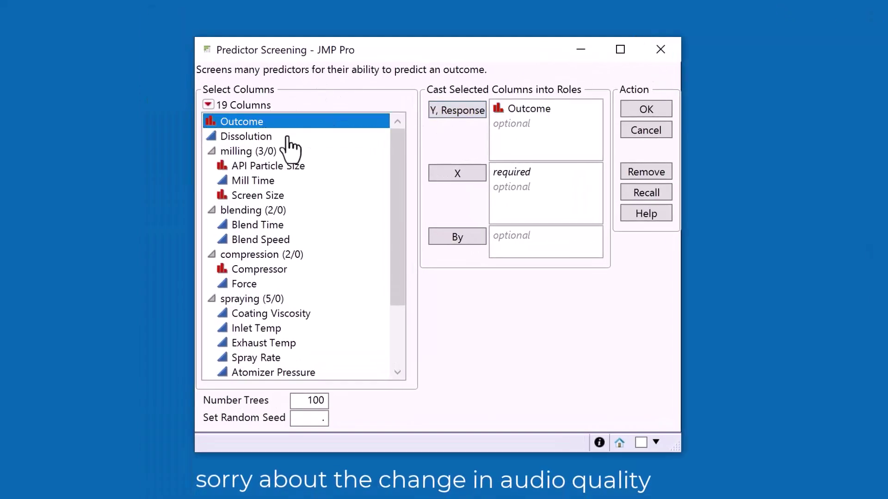
pyautogui.moveTo(262, 152); pyautogui.dragTo(285, 439)
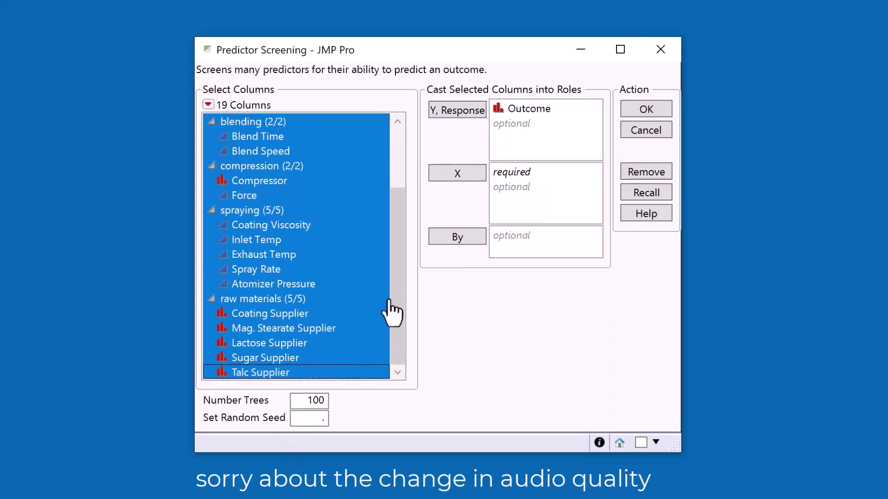
pyautogui.click(453, 176)
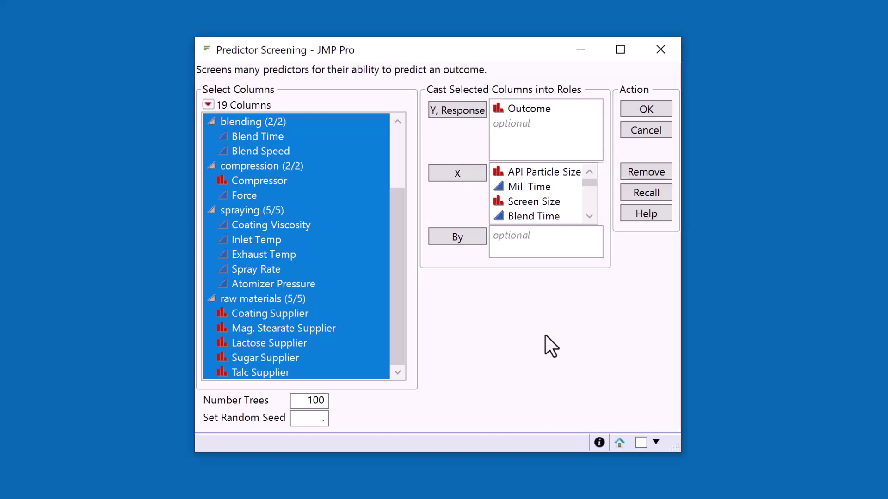
pyautogui.doubleClick(318, 399)
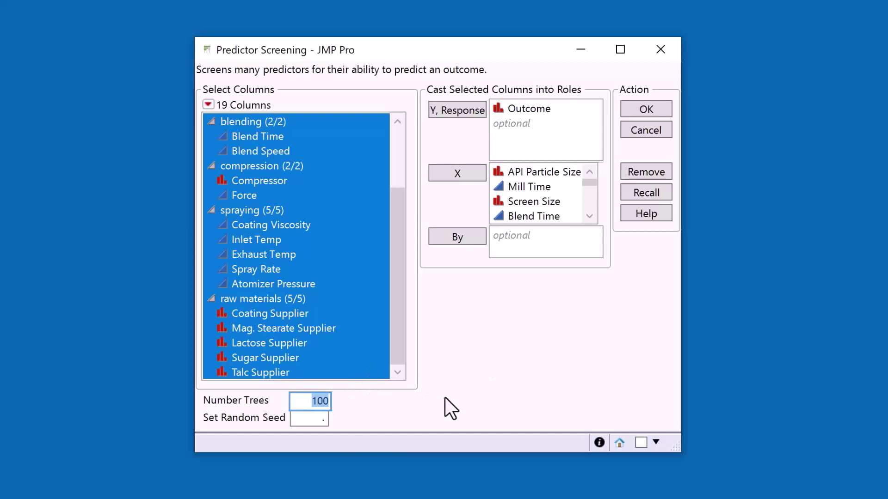
pyautogui.click(487, 393)
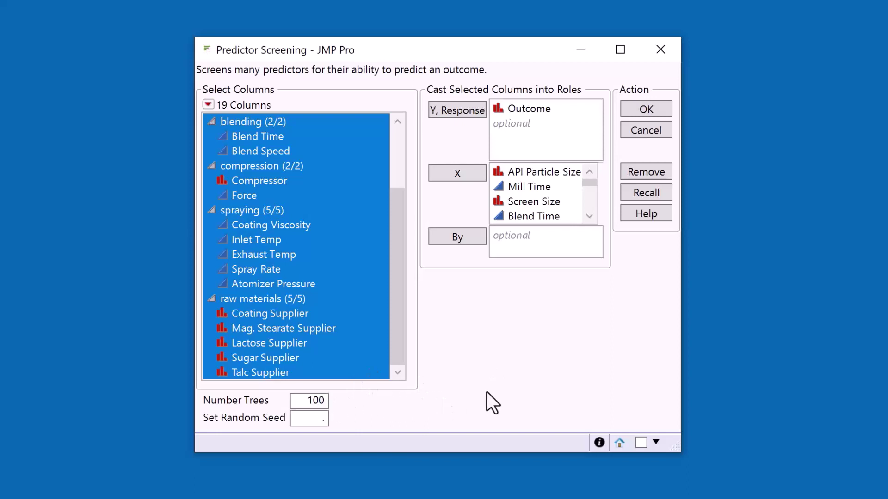
# - Run the Predictor Screening, then select the Exhaust Temp and Compressor rows and clear the selection
pyautogui.click(652, 111)
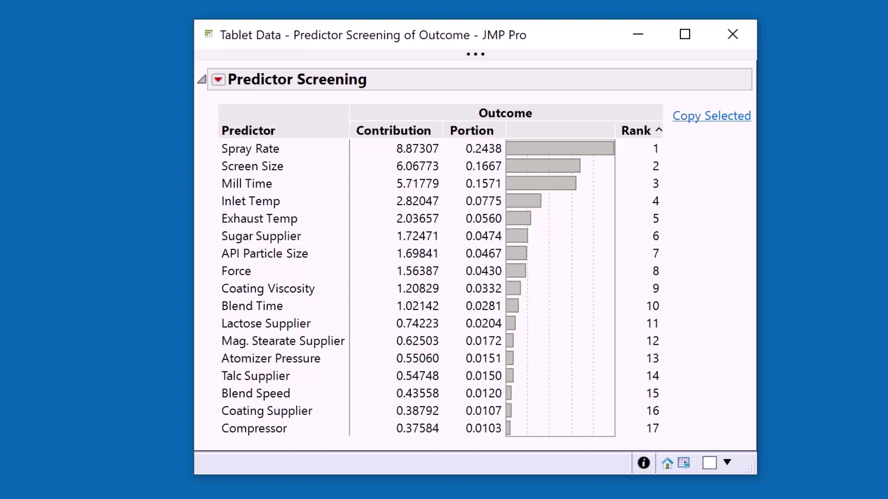
pyautogui.click(284, 225)
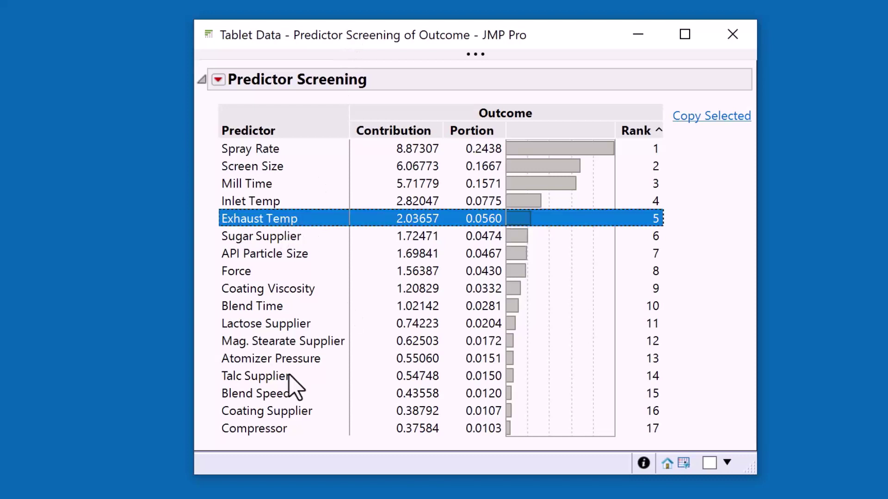
pyautogui.click(277, 430)
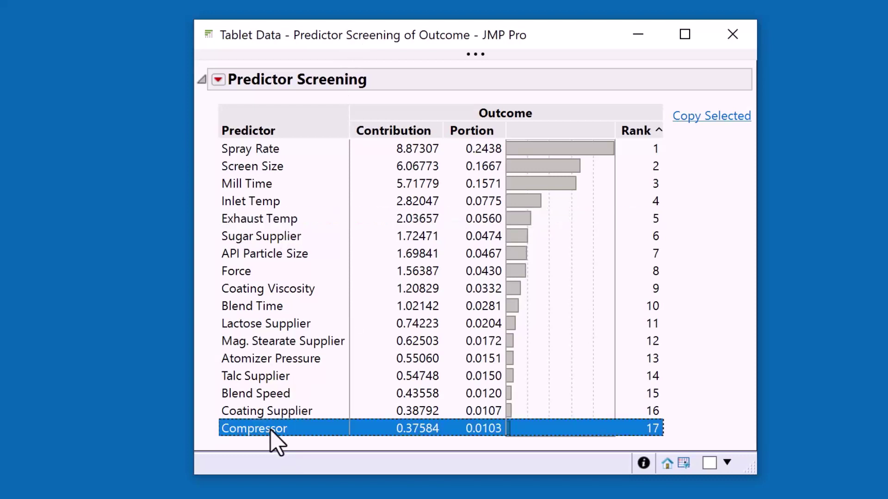
pyautogui.keyDown('ctrl'); pyautogui.click(271, 430); pyautogui.keyUp('ctrl')
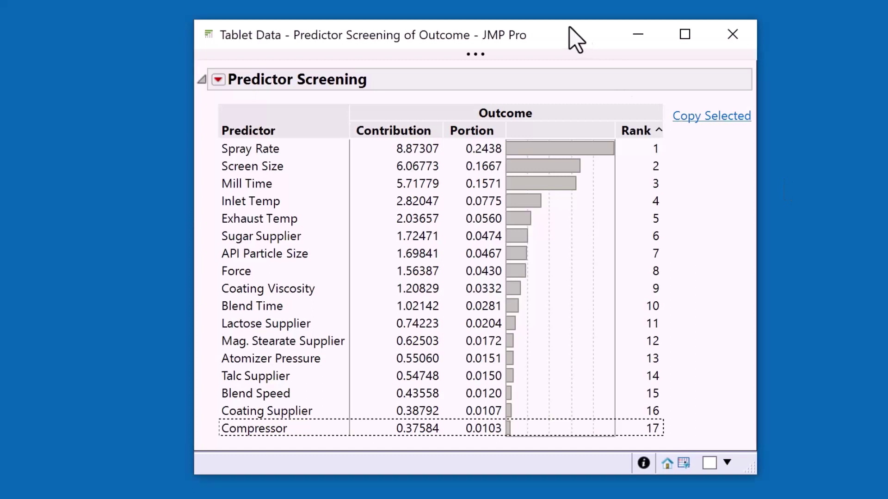
pyautogui.moveTo(566, 34); pyautogui.dragTo(254, 42)
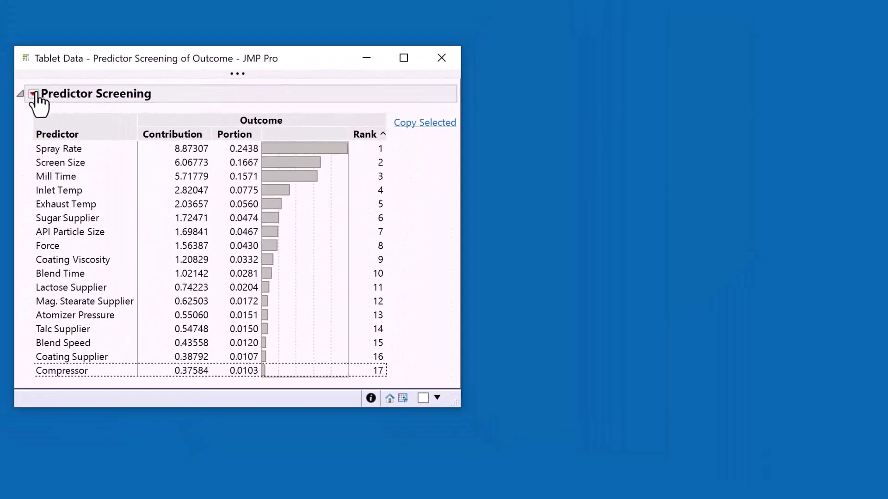
pyautogui.click(33, 94)
pyautogui.moveTo(85, 155)
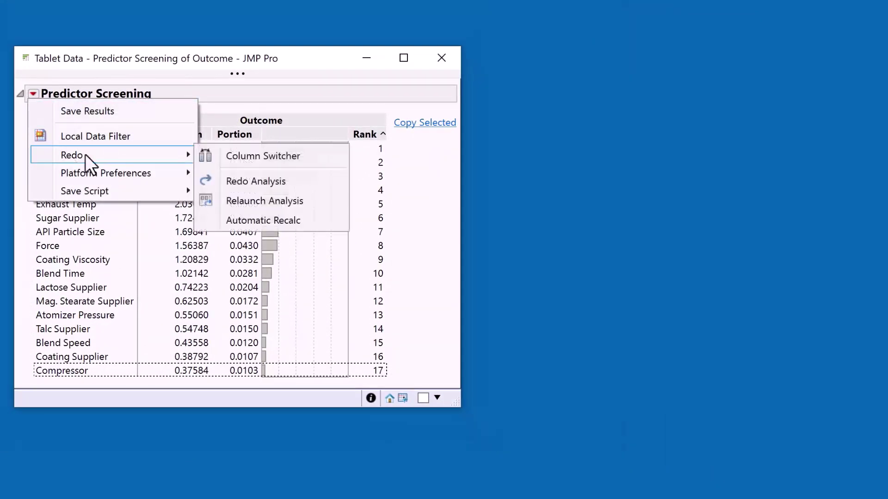
pyautogui.click(244, 176)
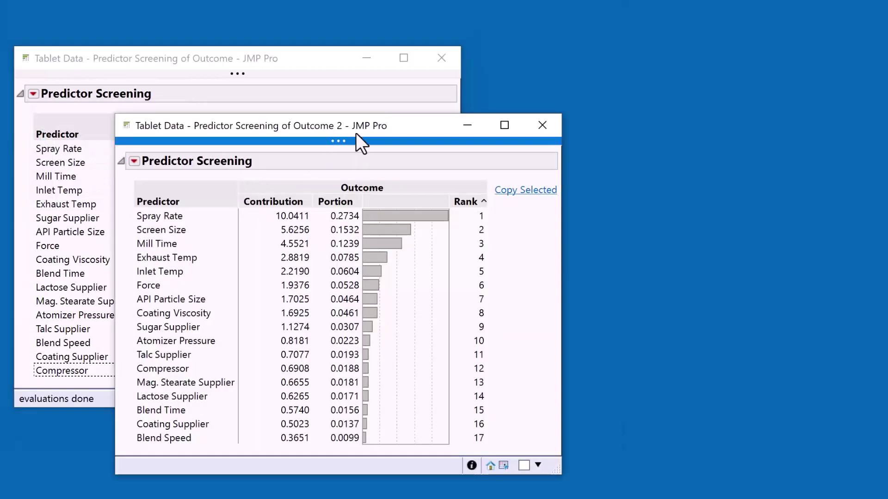
pyautogui.moveTo(363, 122); pyautogui.dragTo(729, 58)
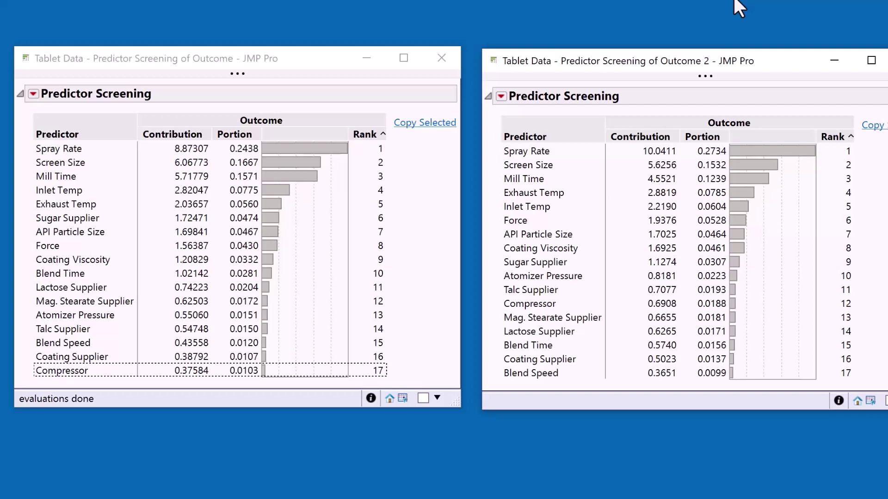
pyautogui.click(548, 168)
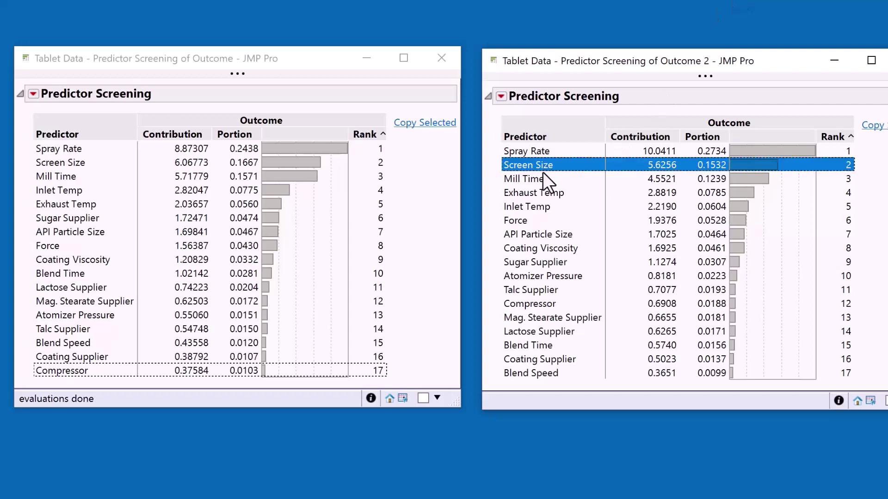
pyautogui.keyDown('shift'); pyautogui.click(542, 176); pyautogui.keyUp('shift')
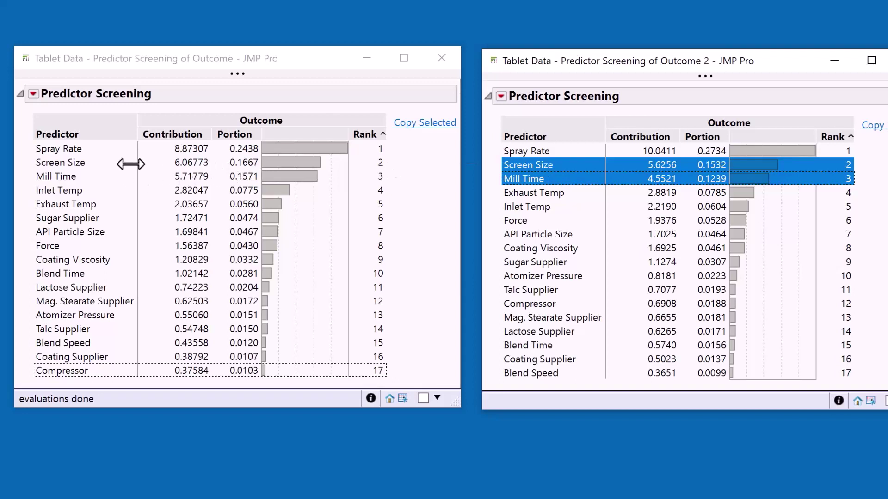
pyautogui.click(78, 165)
pyautogui.keyDown('shift'); pyautogui.click(74, 177); pyautogui.keyUp('shift')
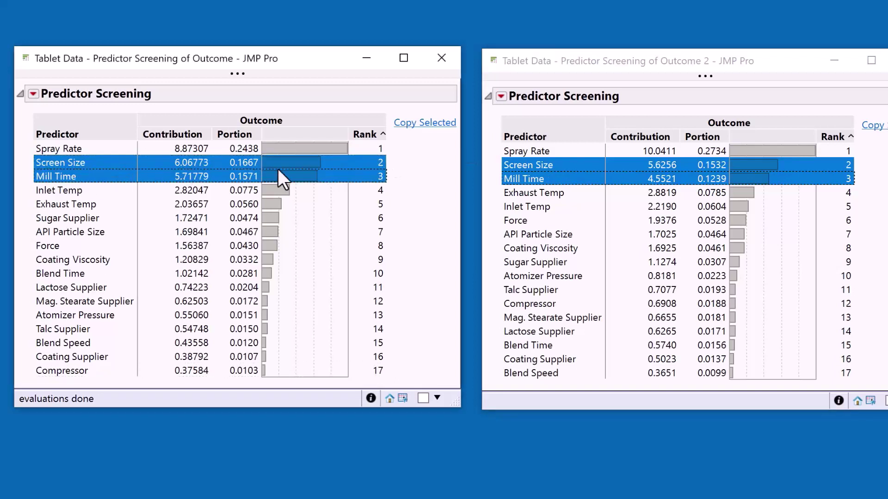
pyautogui.keyDown('ctrl'); pyautogui.click(73, 165); pyautogui.keyUp('ctrl')
pyautogui.keyDown('ctrl'); pyautogui.click(77, 174); pyautogui.keyUp('ctrl')
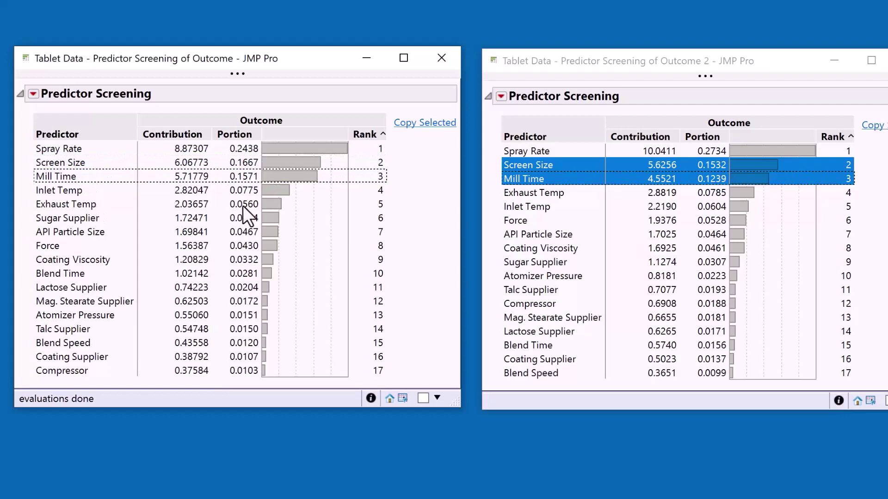
pyautogui.click(71, 202)
pyautogui.keyDown('shift'); pyautogui.click(77, 213); pyautogui.keyUp('shift')
pyautogui.keyDown('shift'); pyautogui.click(80, 229); pyautogui.keyUp('shift')
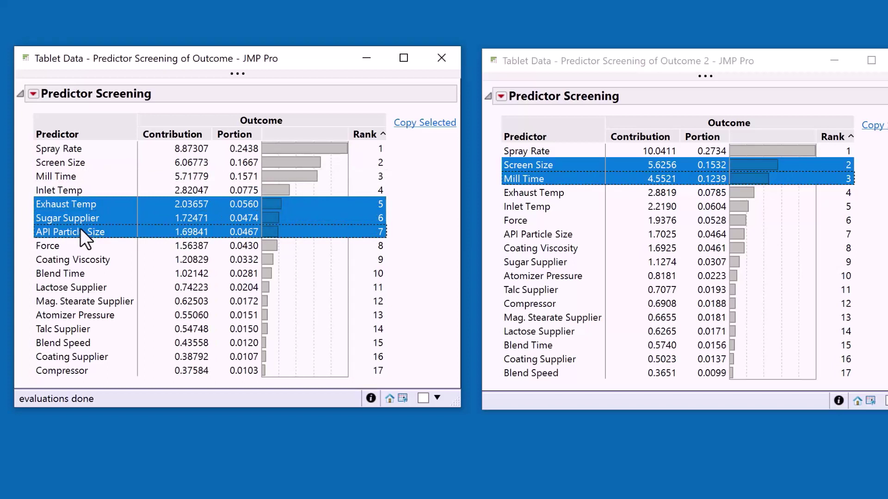
pyautogui.keyDown('shift'); pyautogui.click(68, 242); pyautogui.keyUp('shift')
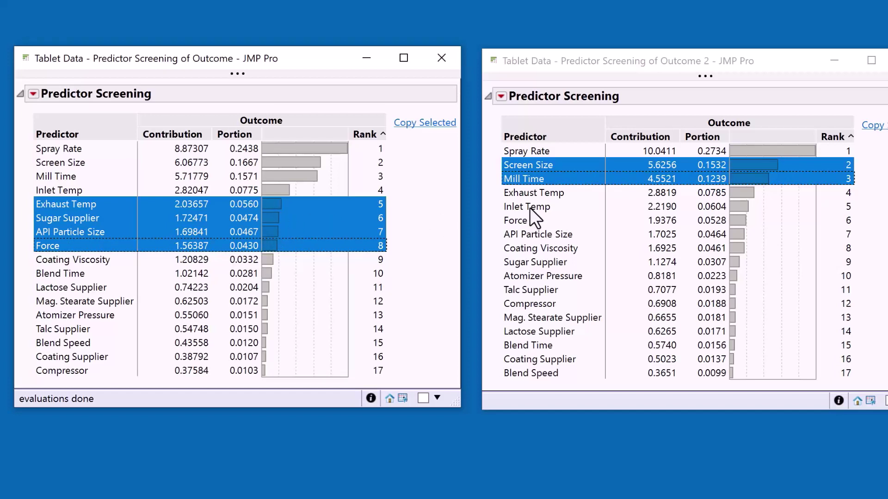
pyautogui.click(71, 193)
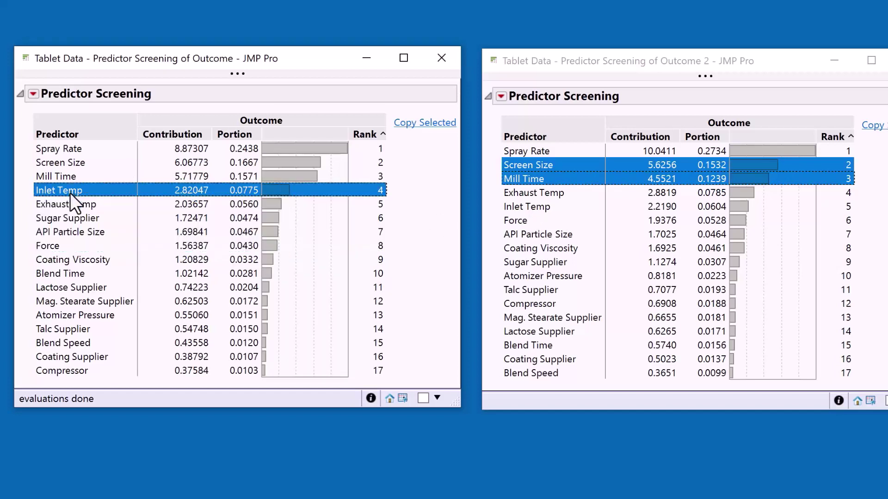
pyautogui.keyDown('shift'); pyautogui.click(71, 204); pyautogui.keyUp('shift')
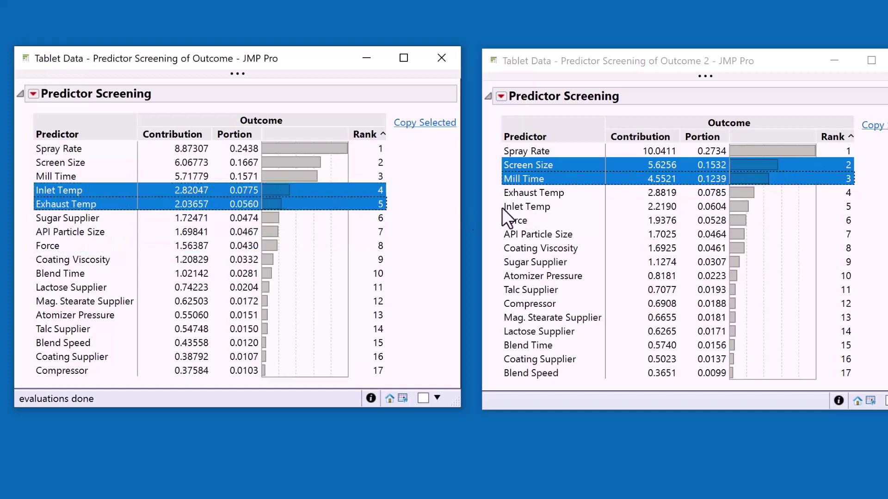
pyautogui.click(536, 193)
pyautogui.keyDown('shift'); pyautogui.click(530, 206); pyautogui.keyUp('shift')
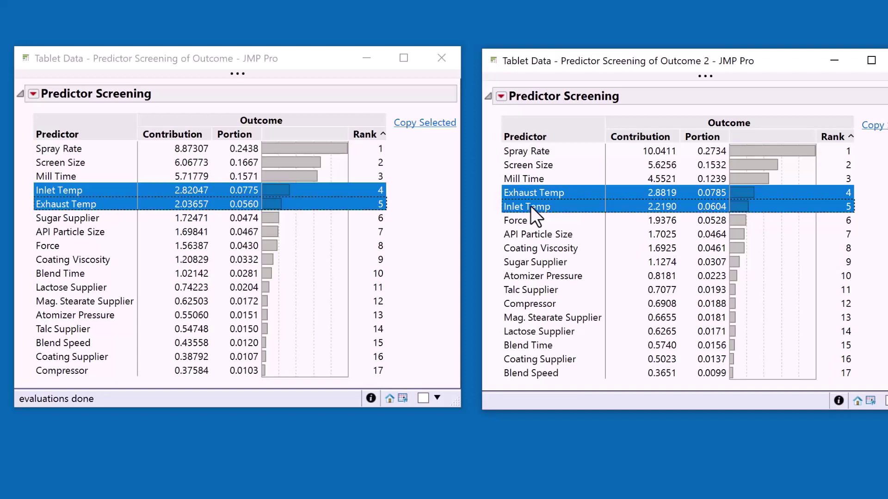
pyautogui.click(538, 195)
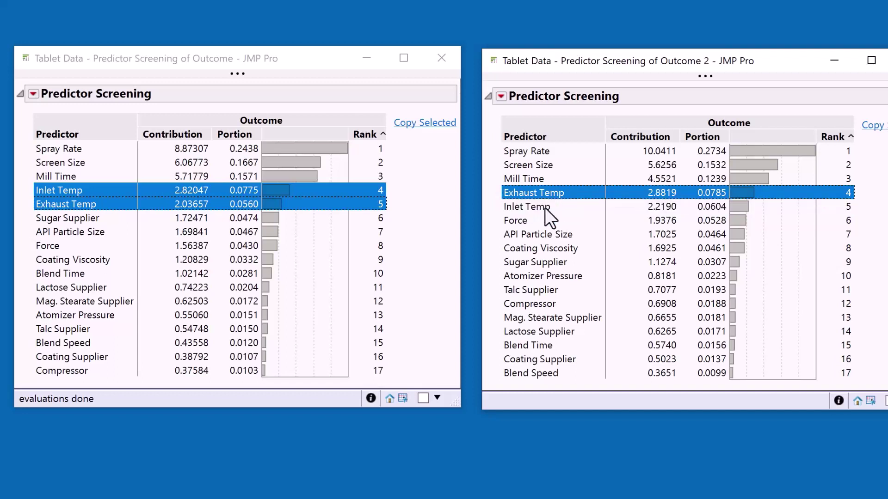
pyautogui.keyDown('ctrl'); pyautogui.click(527, 193); pyautogui.keyUp('ctrl')
pyautogui.keyDown('ctrl'); pyautogui.click(317, 190); pyautogui.keyUp('ctrl')
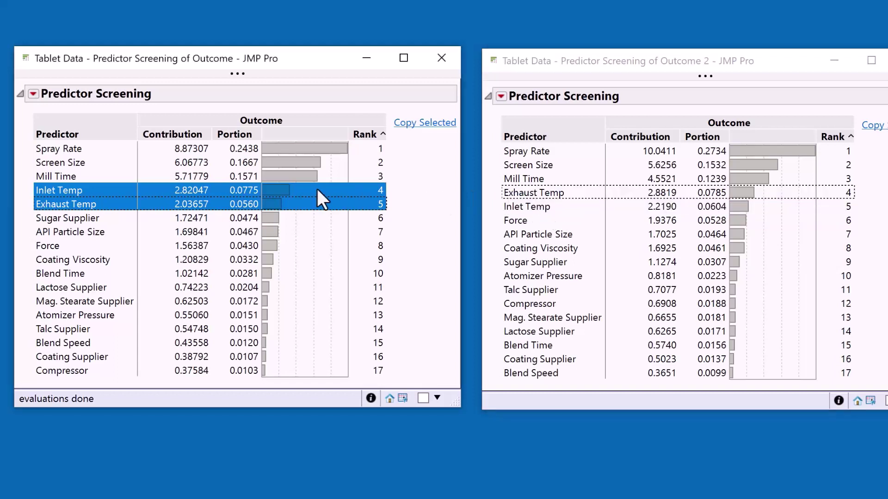
pyautogui.keyDown('ctrl'); pyautogui.click(319, 205); pyautogui.keyUp('ctrl')
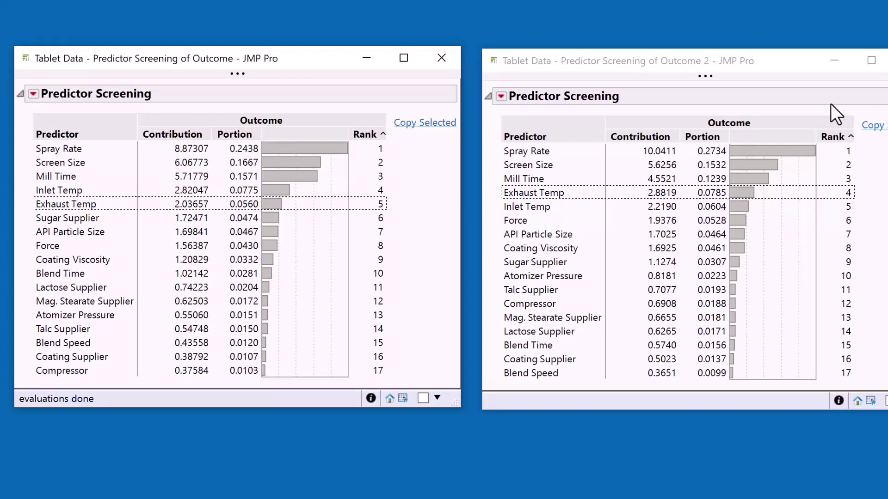
# - Close the second report and relaunch Predictor Screening with random seed 1
pyautogui.click(834, 61)
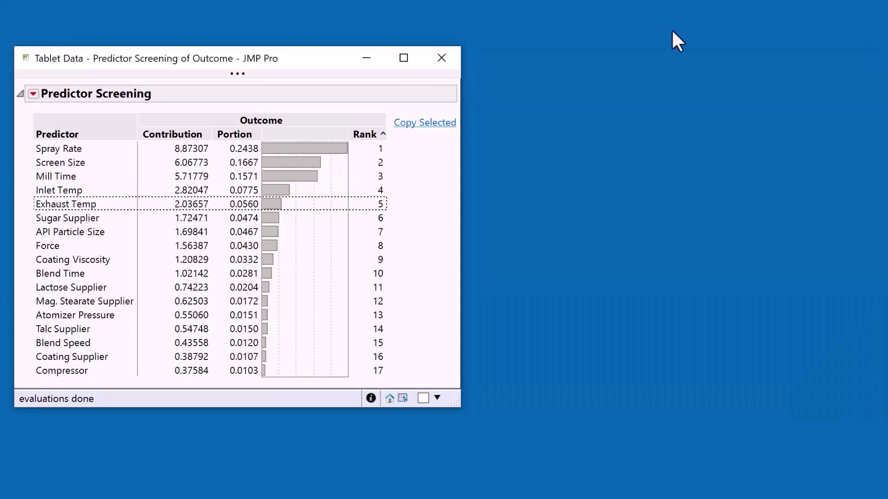
pyautogui.click(33, 94)
pyautogui.moveTo(90, 153)
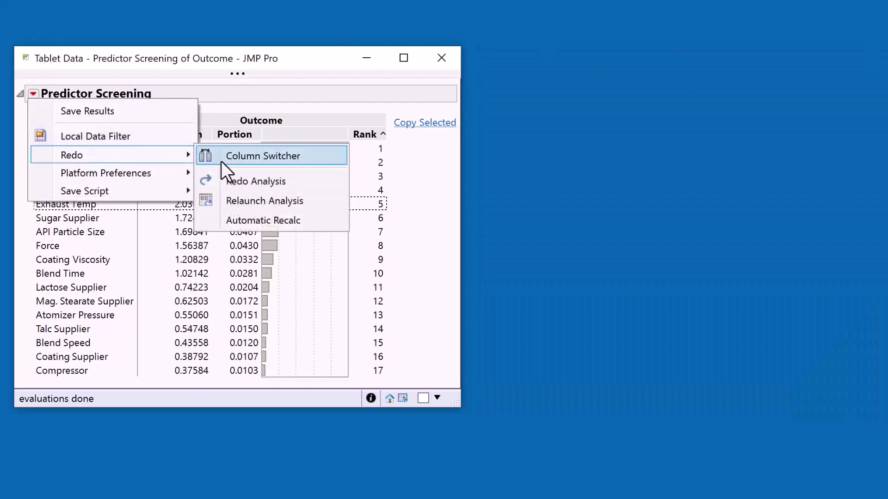
pyautogui.click(257, 196)
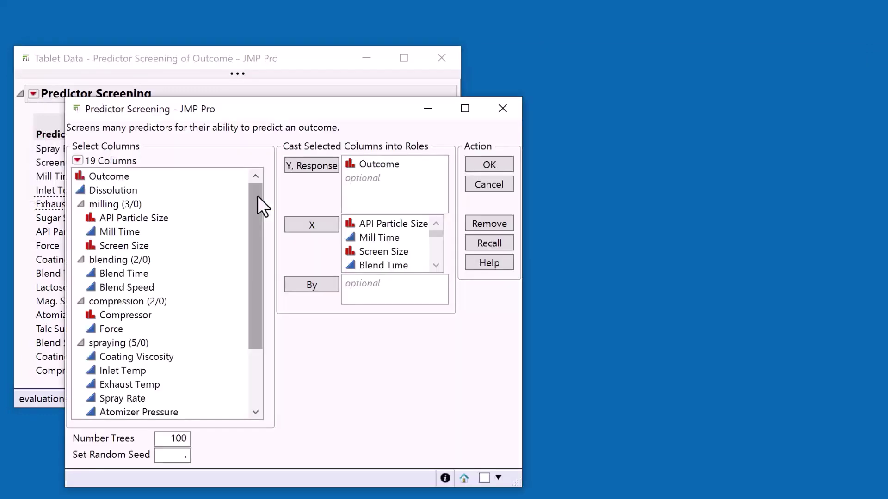
pyautogui.click(183, 456)
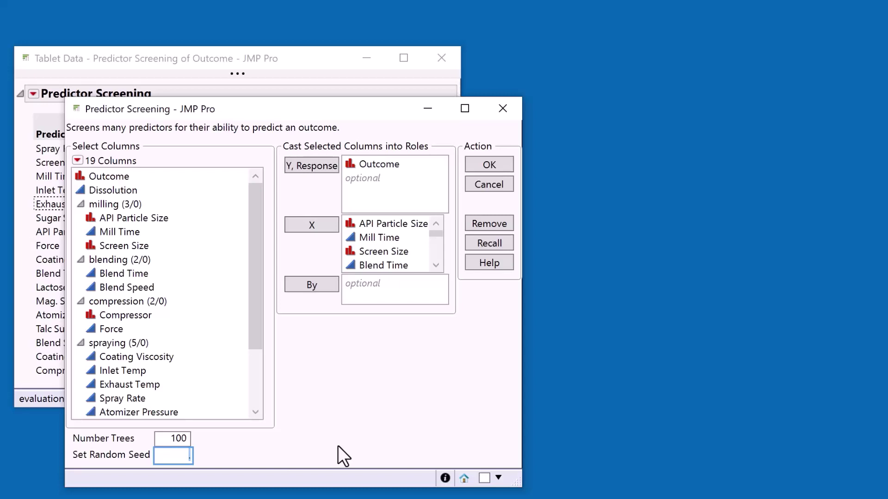
pyautogui.write('1')
pyautogui.click(501, 167)
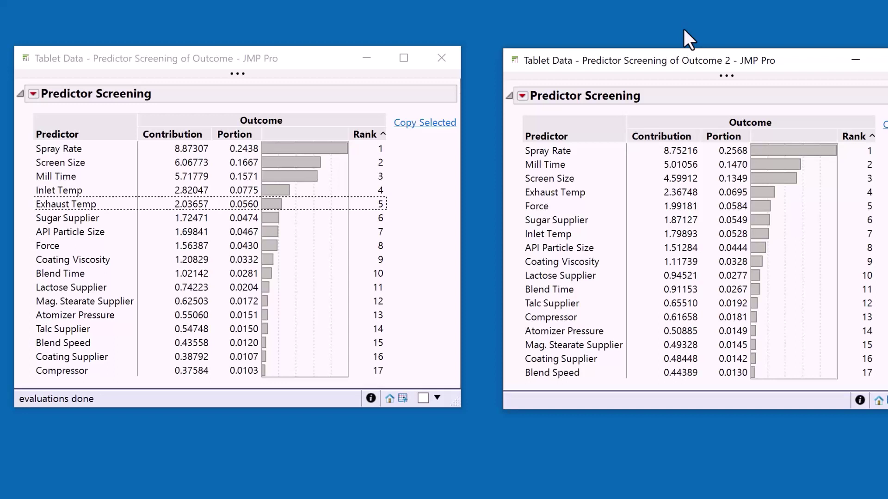
# - Redo the Outcome 2 analysis unchanged as Outcome 3 and move that report to the upper left
pyautogui.click(522, 96)
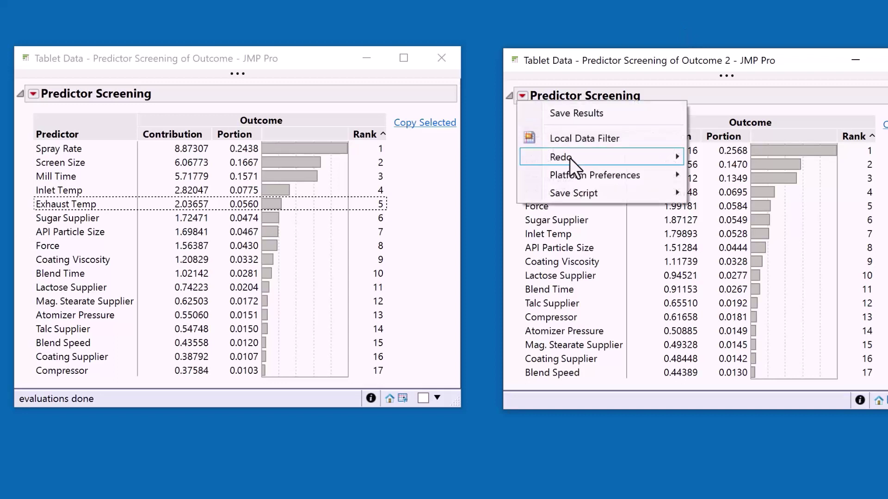
pyautogui.moveTo(569, 157)
pyautogui.click(735, 182)
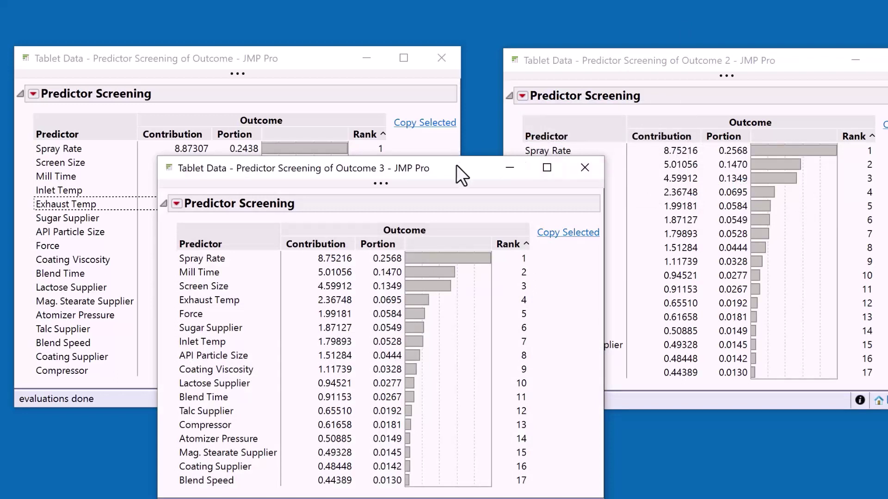
pyautogui.moveTo(456, 165); pyautogui.dragTo(314, 55)
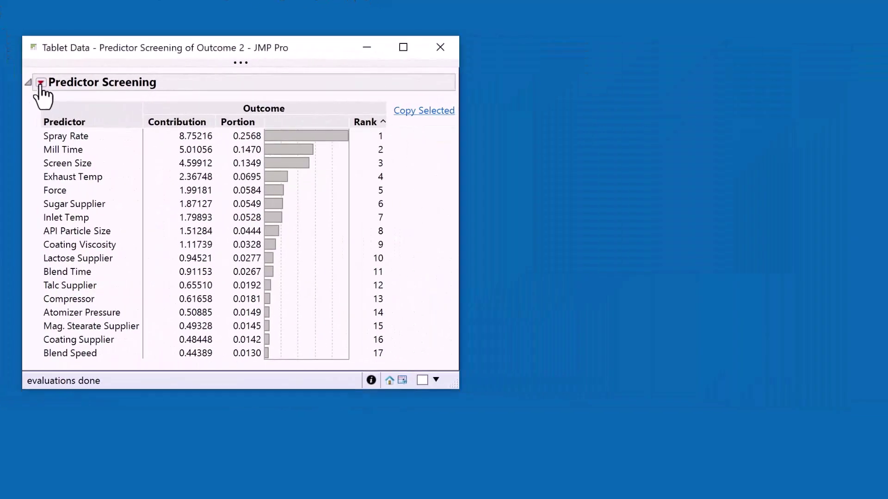
# - Relaunch Predictor Screening with no random seed and 5000 trees, then reposition the Outcome 4 report
pyautogui.click(40, 82)
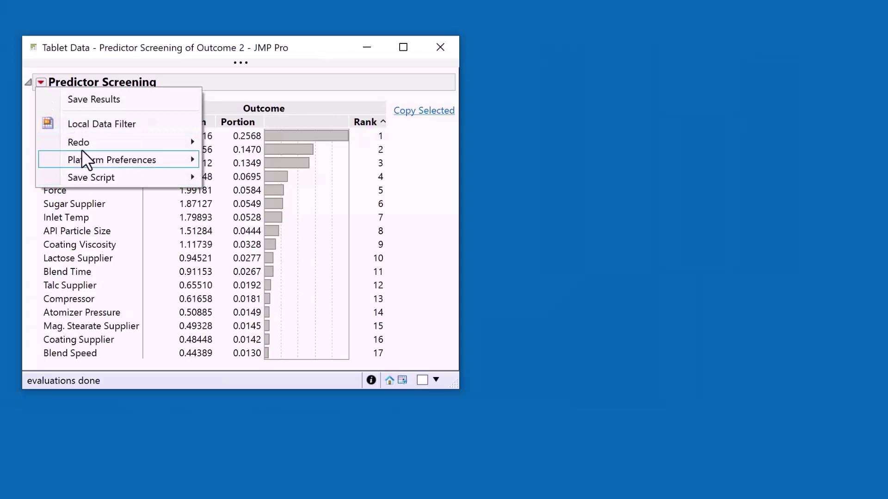
pyautogui.moveTo(82, 143)
pyautogui.click(256, 181)
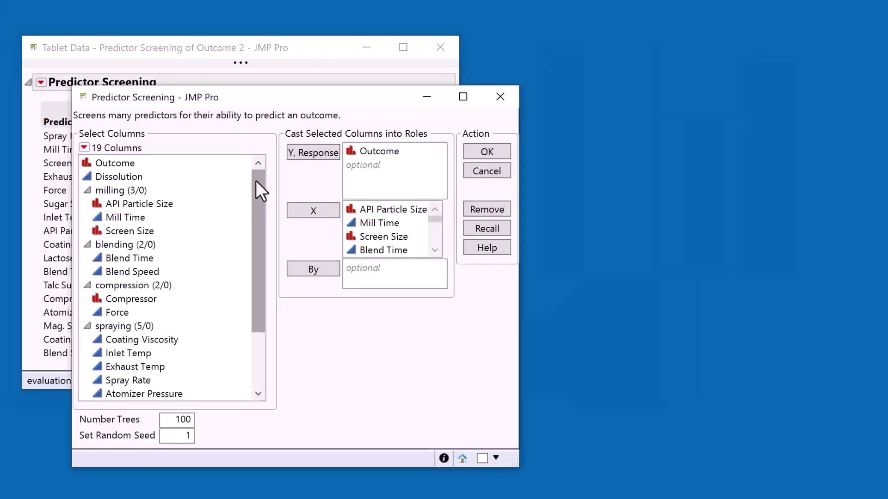
pyautogui.doubleClick(169, 436)
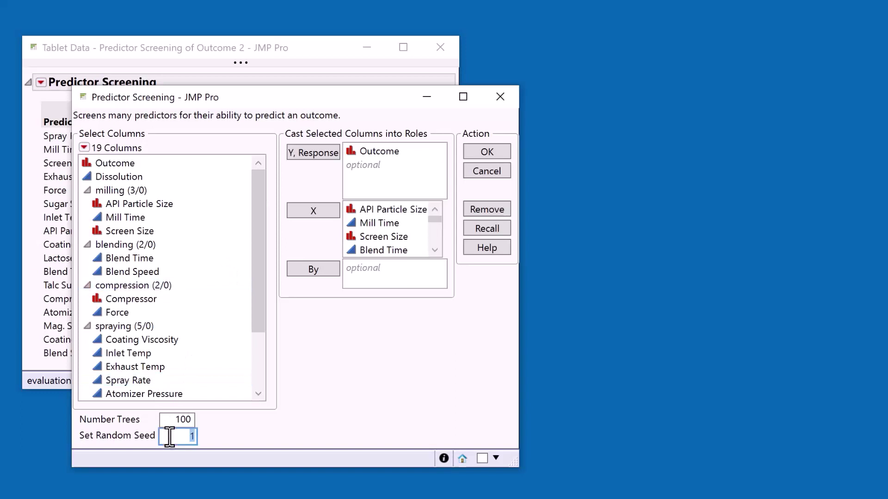
pyautogui.press('BackSpace')
pyautogui.doubleClick(185, 420)
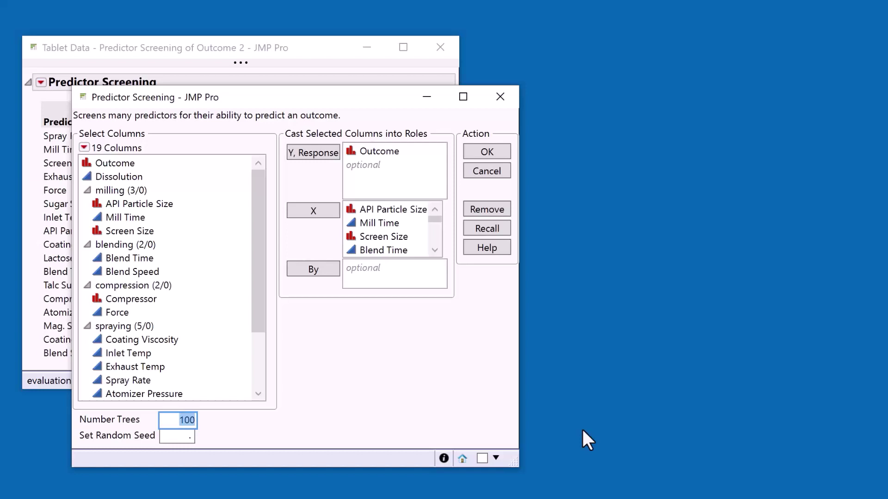
pyautogui.write('5000')
pyautogui.click(487, 152)
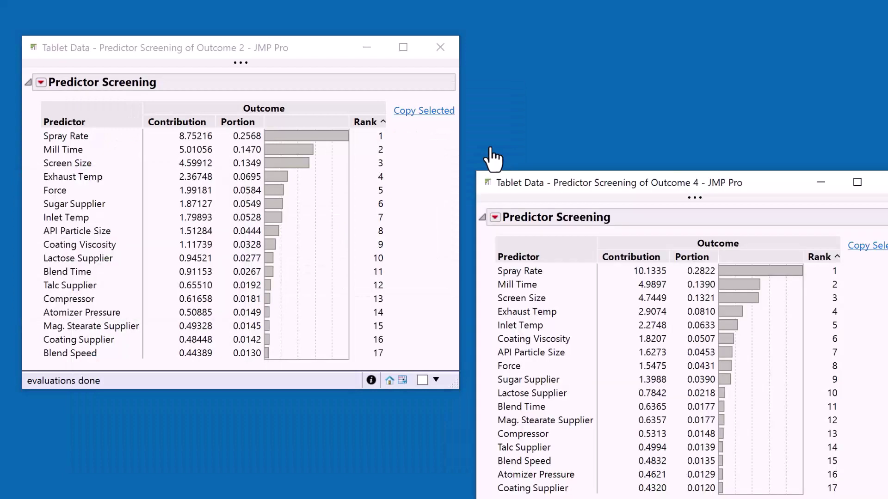
pyautogui.moveTo(561, 179); pyautogui.dragTo(499, 164)
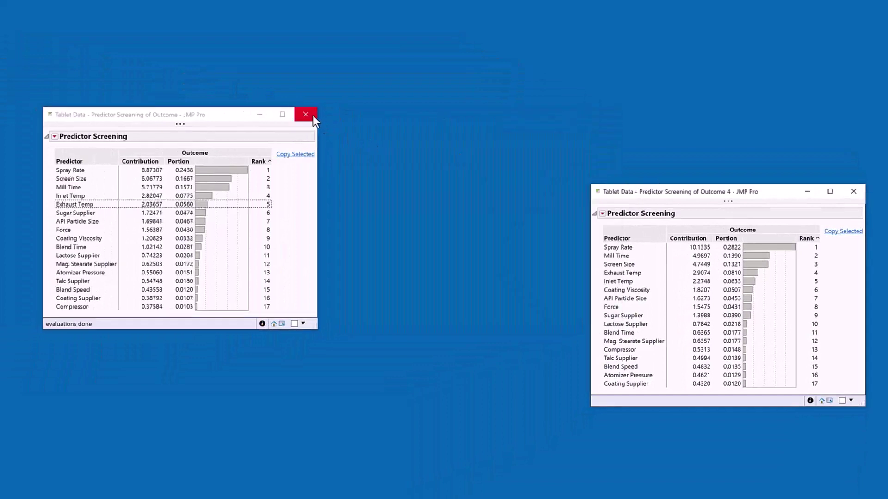
# - Close the original Outcome report, redo the 5000-tree Outcome 4 analysis, and place both reports side by side
pyautogui.click(311, 116)
pyautogui.moveTo(698, 194); pyautogui.dragTo(132, 115)
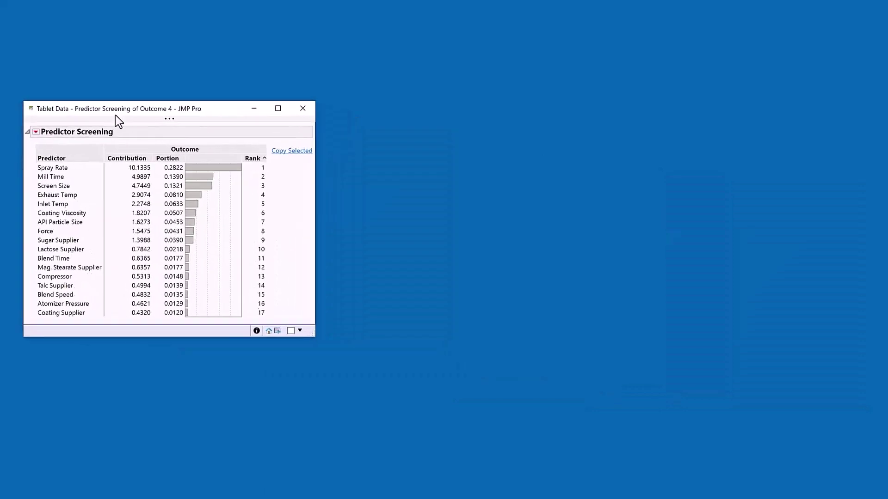
pyautogui.click(33, 132)
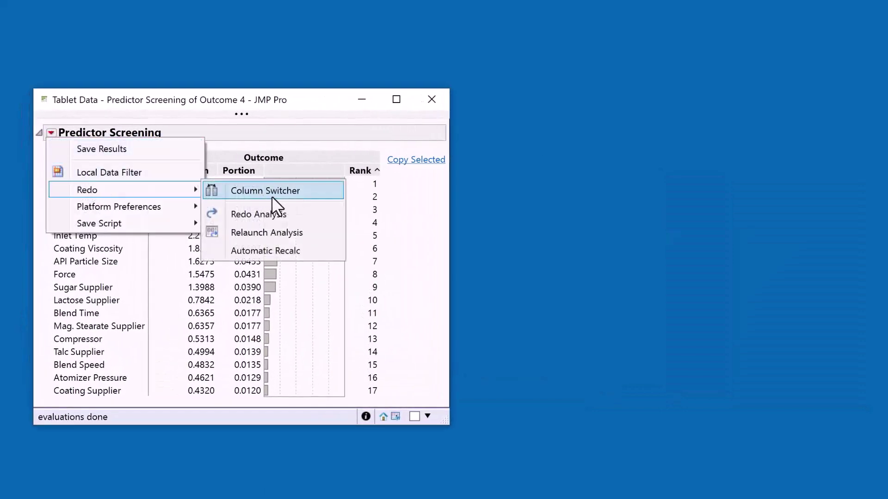
pyautogui.click(275, 212)
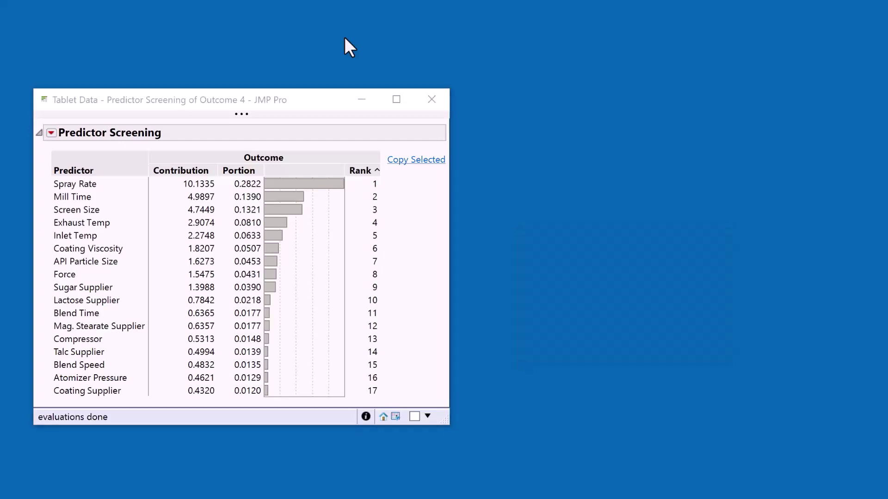
pyautogui.moveTo(795, 240); pyautogui.dragTo(675, 102)
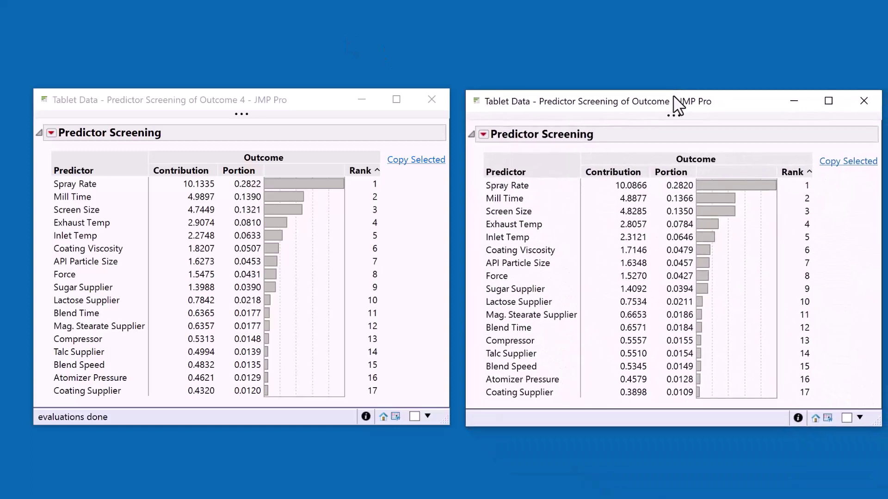